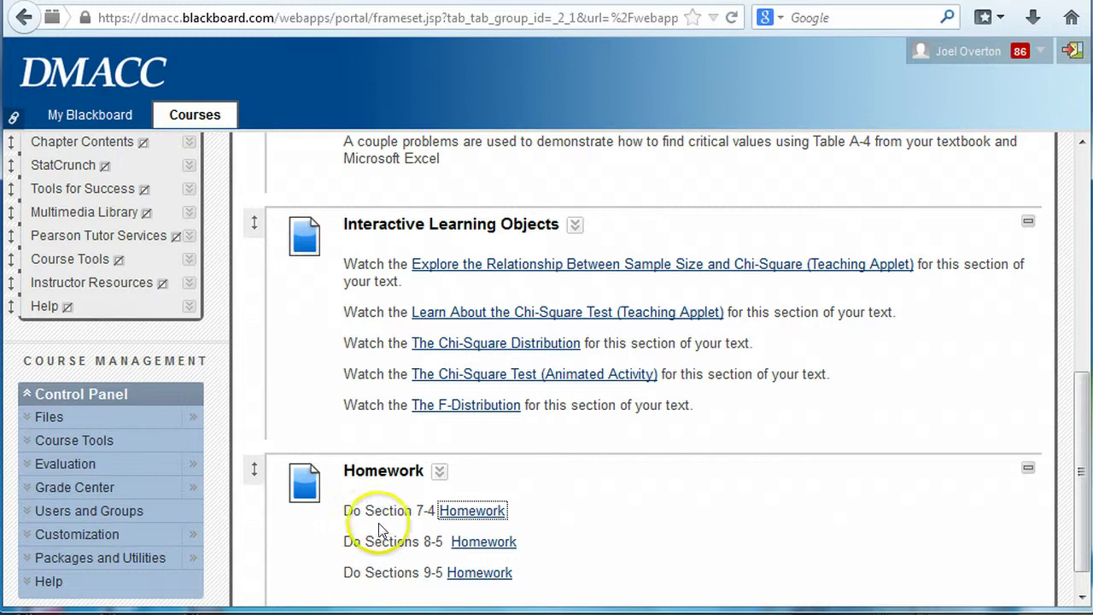
Open Question 4 of the 7-4 Estimating a Population Standard Deviation homework from the course's Section 7-4 homework link
left_click(471, 512)
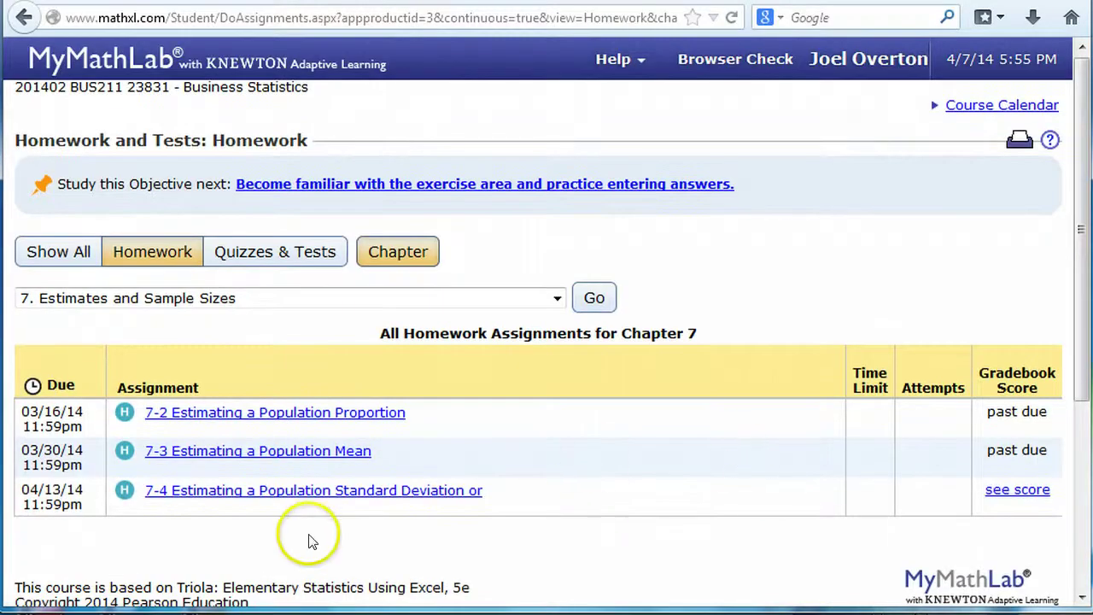
left_click(322, 494)
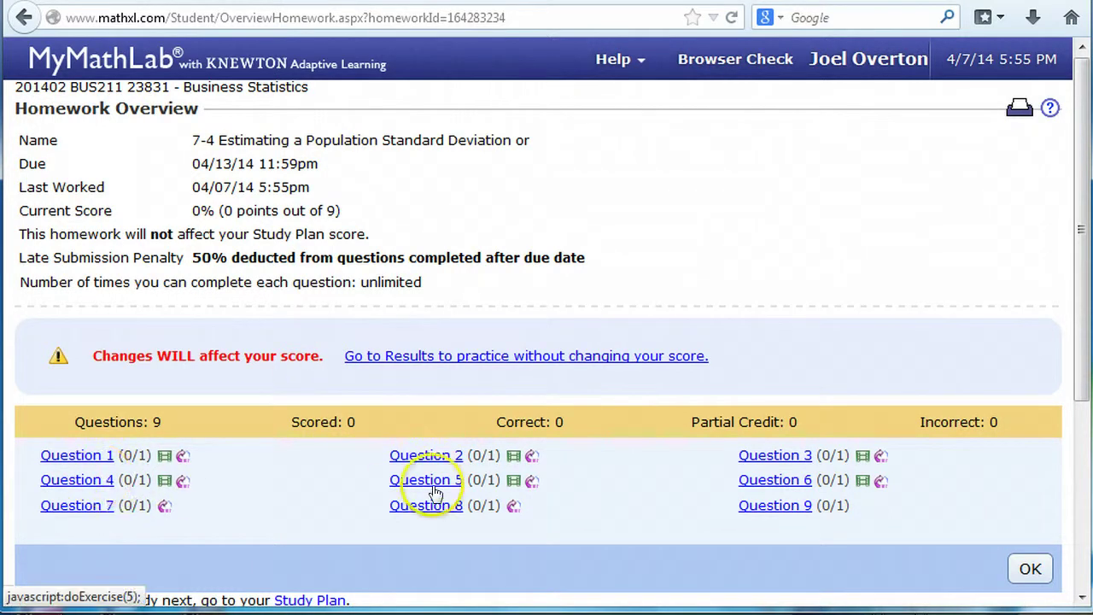
left_click(64, 480)
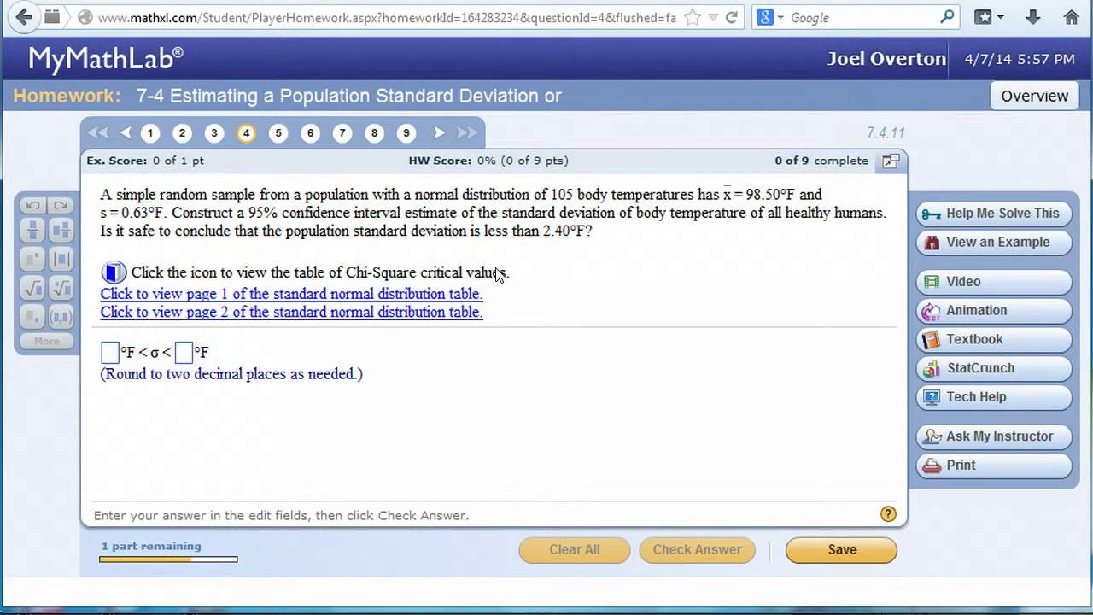
Launch StatCrunch from the question in a maximized window and open the one-sample variance analysis with summary data
left_click(995, 369)
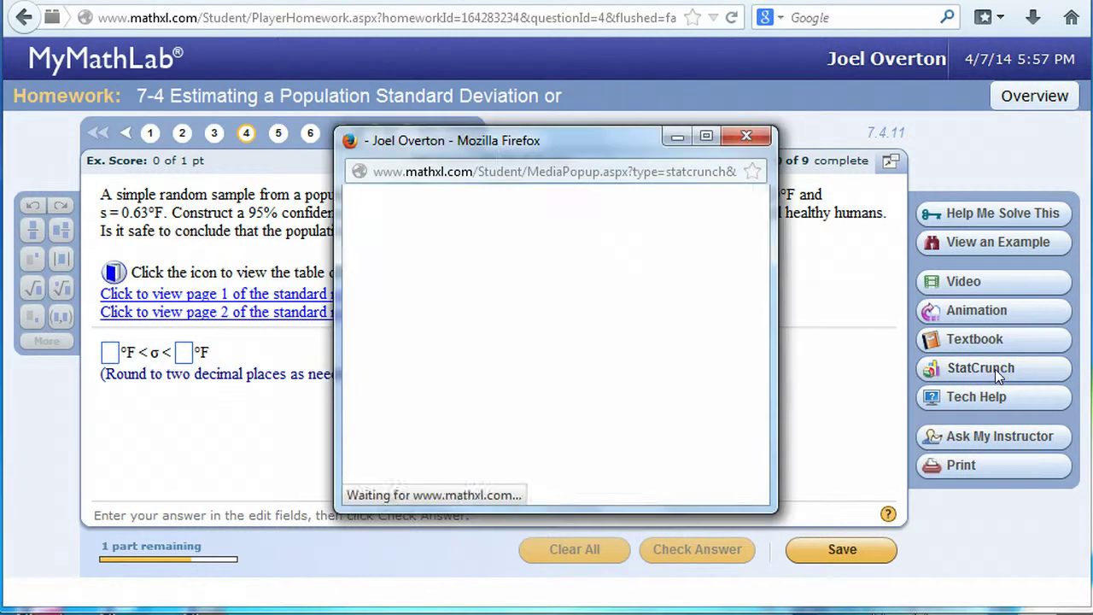
double_click(525, 128)
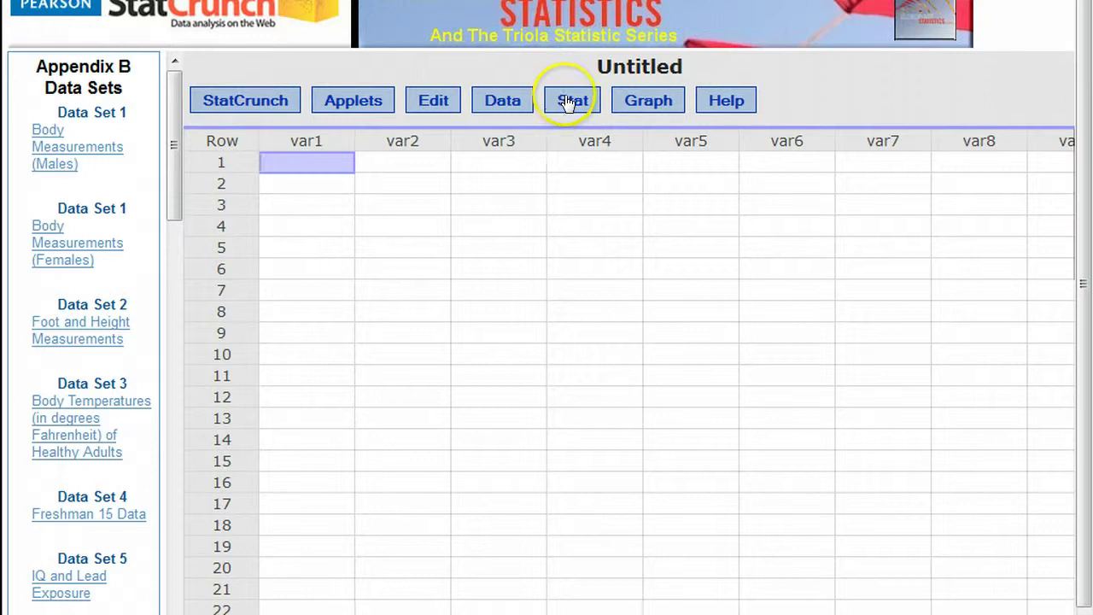
left_click(569, 101)
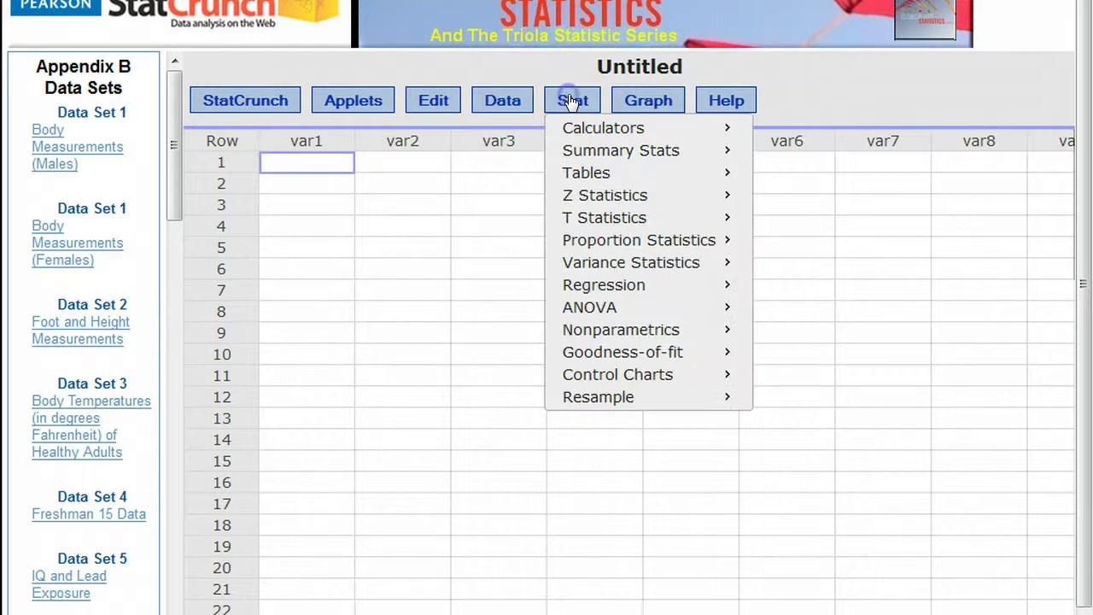
mouse_move(566, 265)
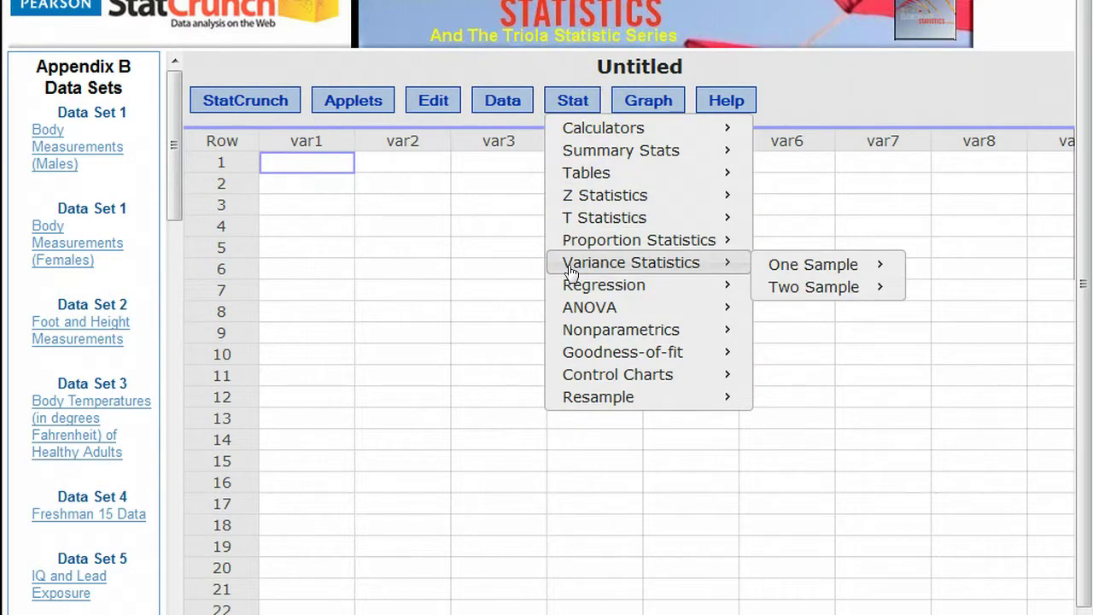
left_click(662, 267)
left_click(798, 283)
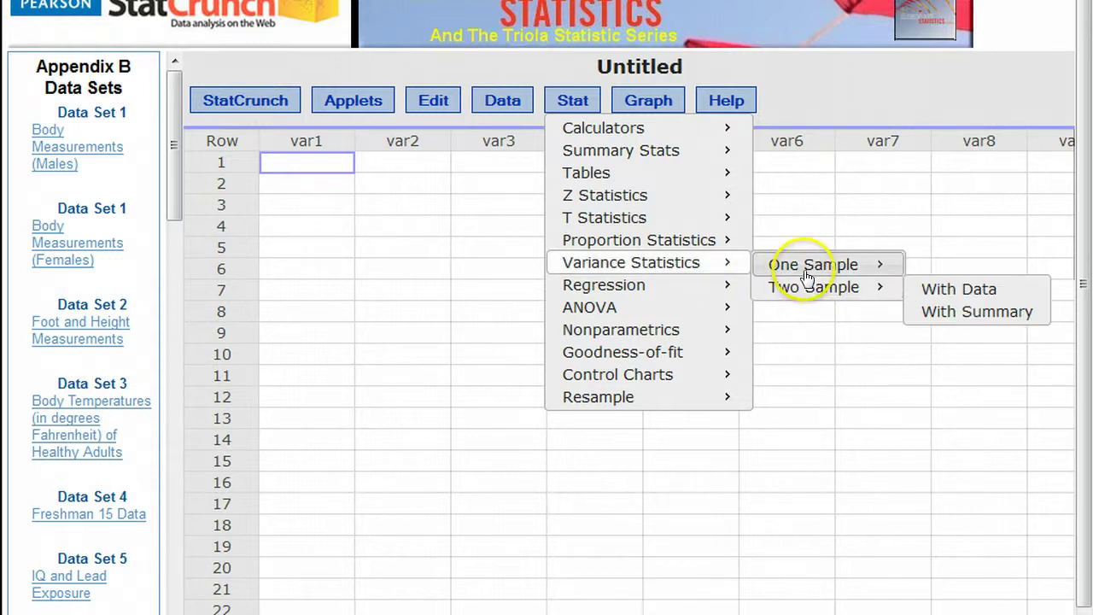
mouse_move(792, 264)
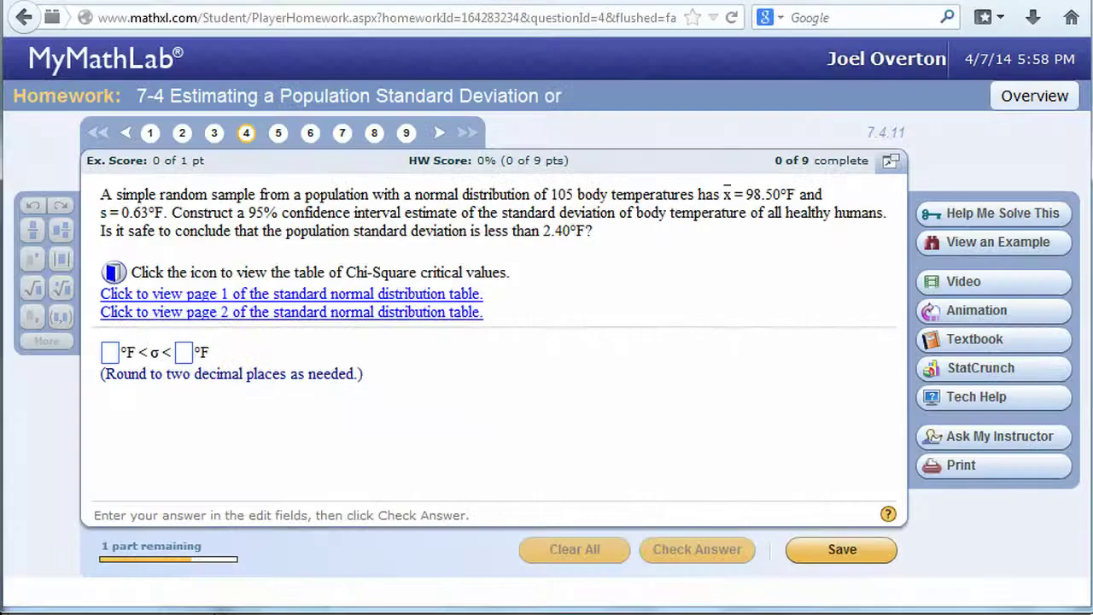
left_click(277, 133)
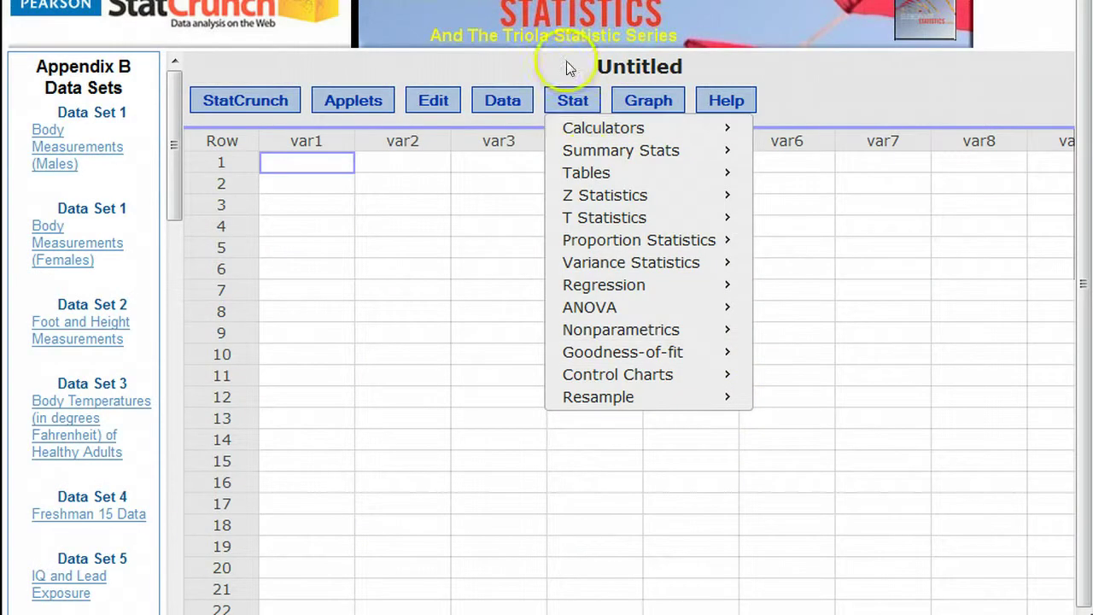
mouse_move(607, 260)
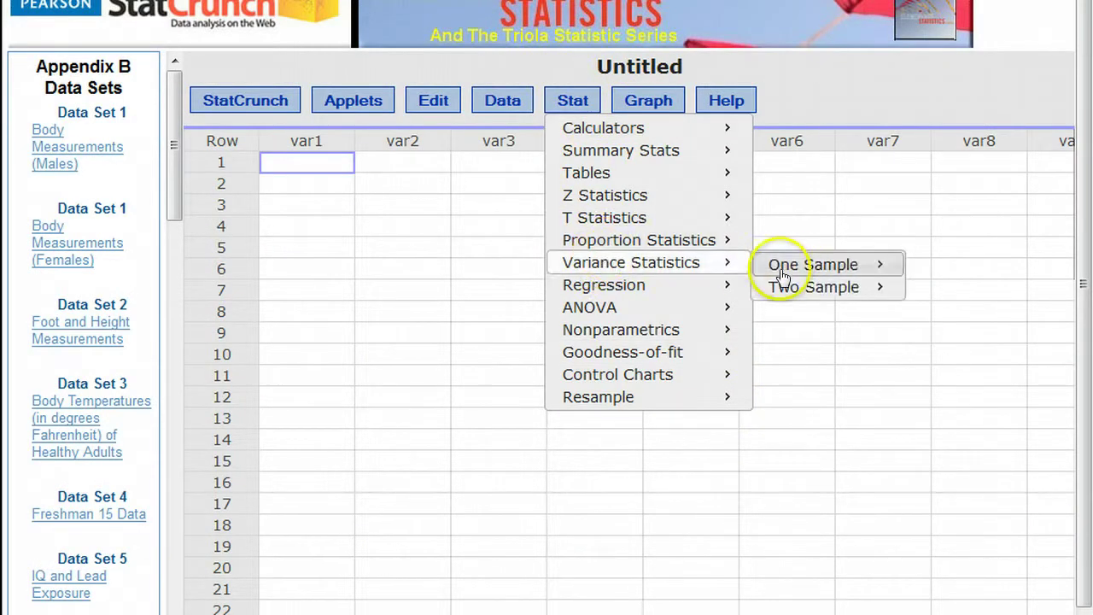
mouse_move(781, 271)
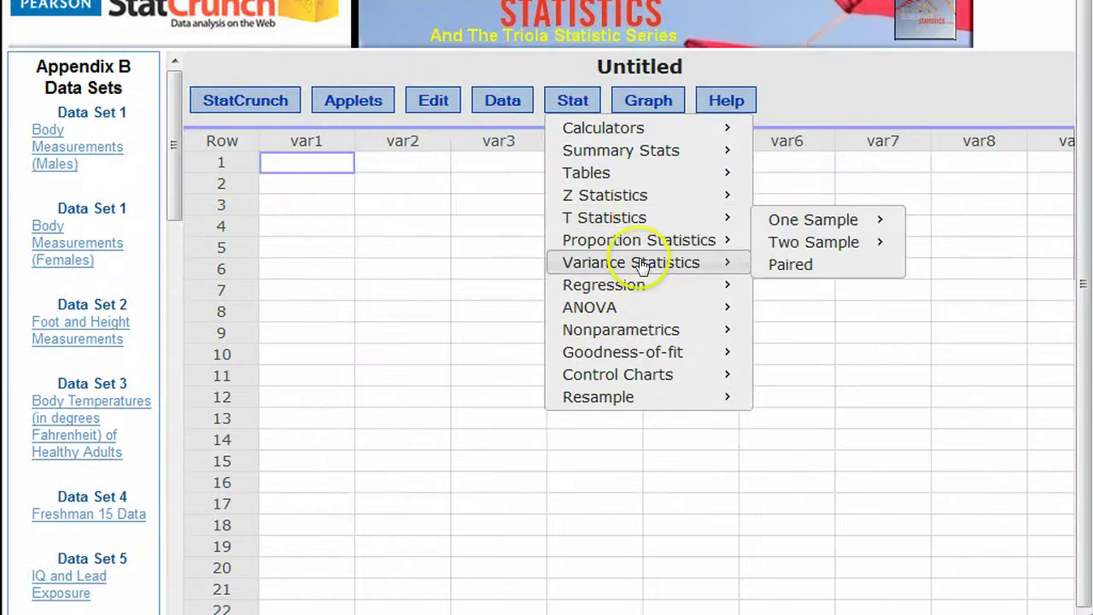
mouse_move(642, 266)
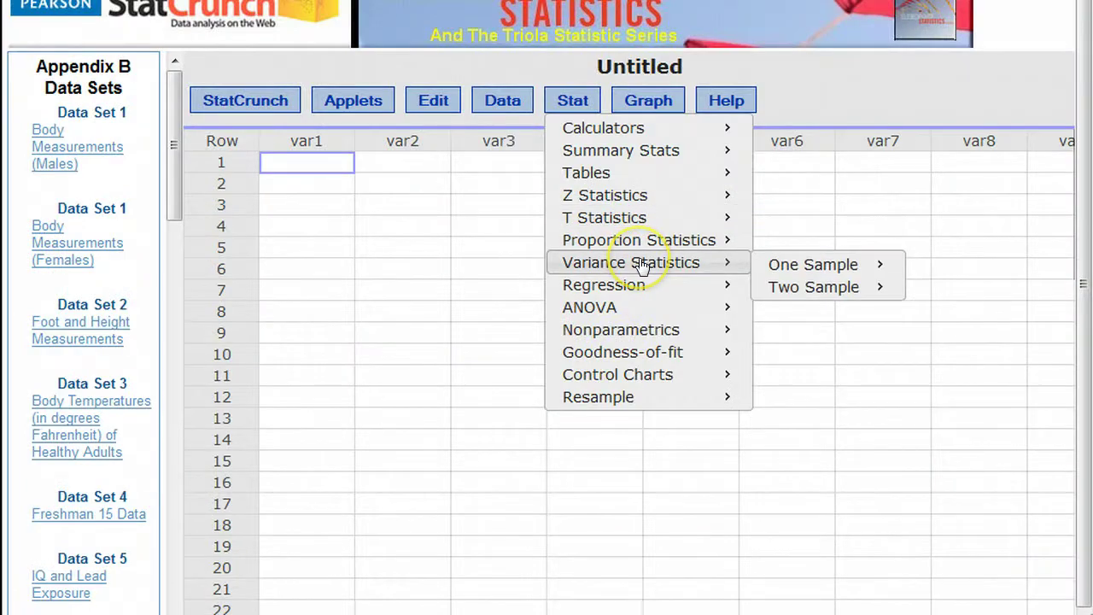
mouse_move(788, 275)
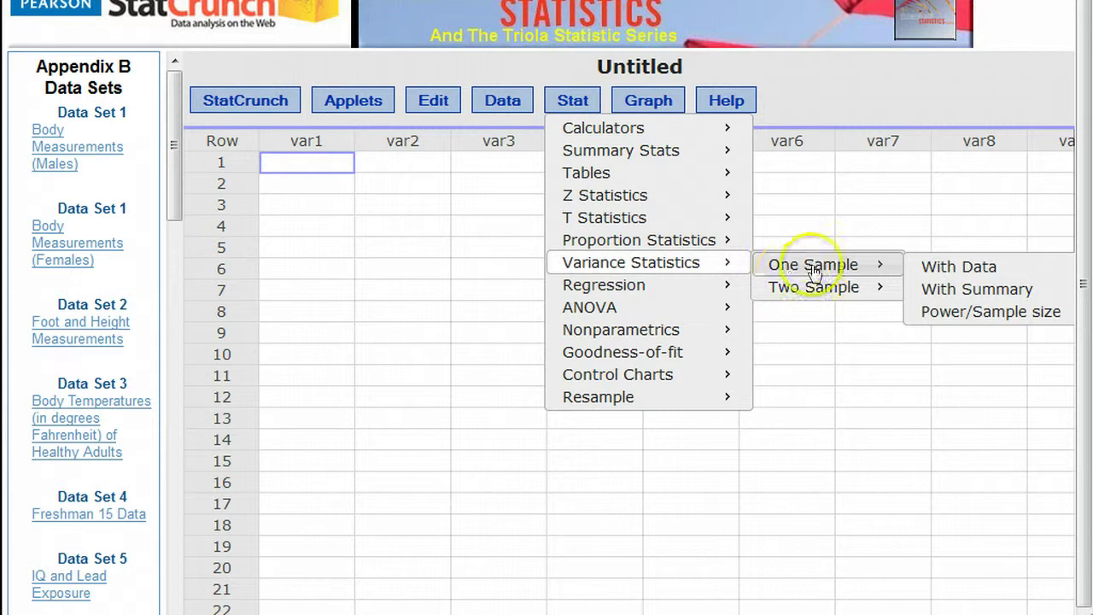
left_click(971, 291)
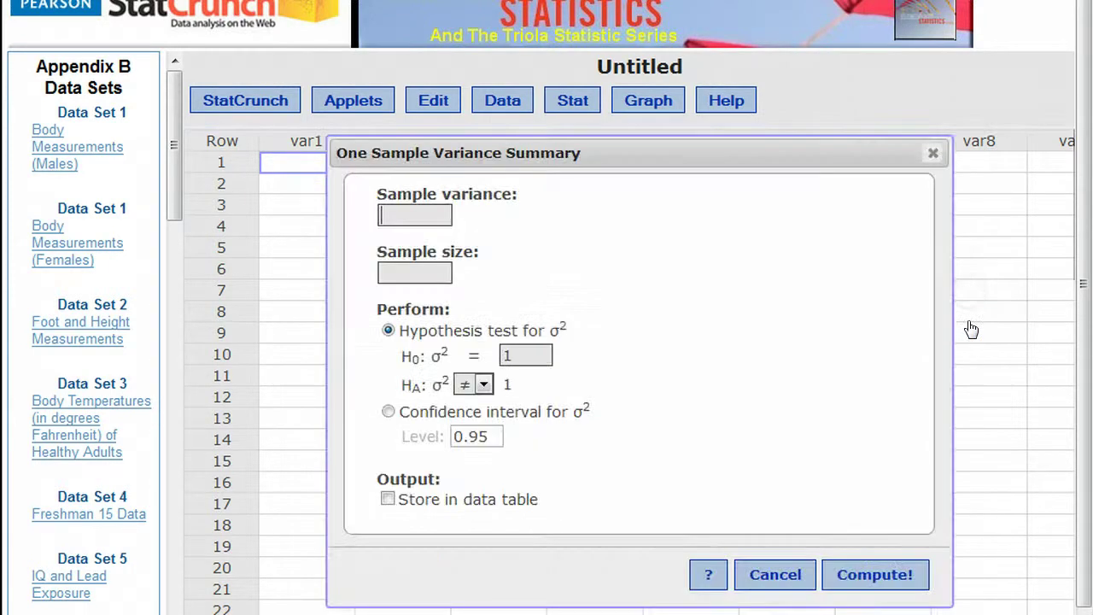
left_click_drag(766, 139, 722, 73)
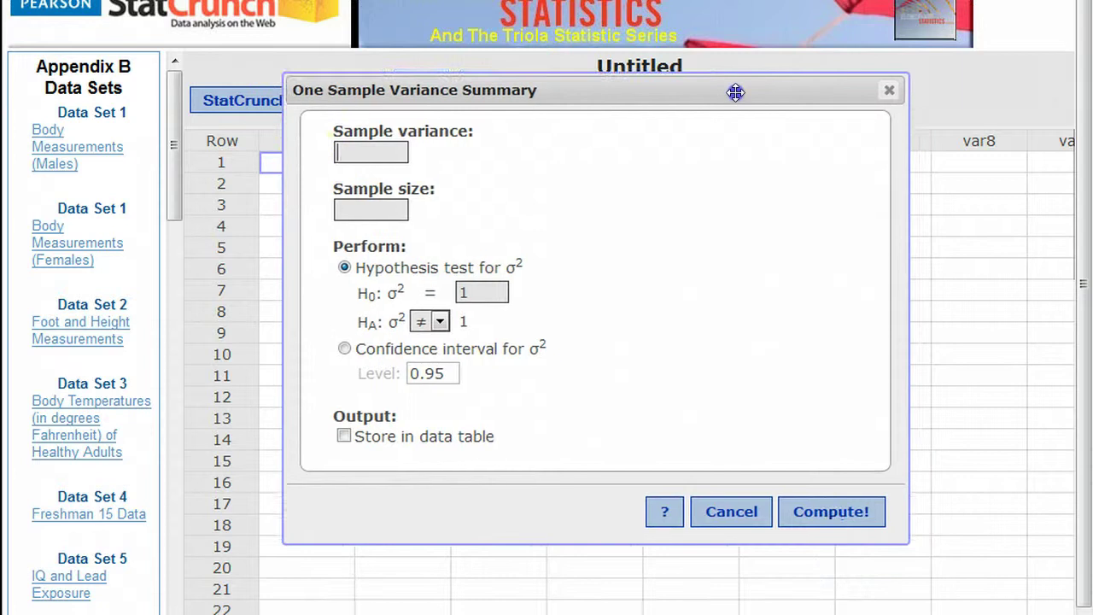
Switch to the TI graphing calculator on the desktop and compute .63 squared for the sample variance
left_click(380, 152)
key("alt+Tab")
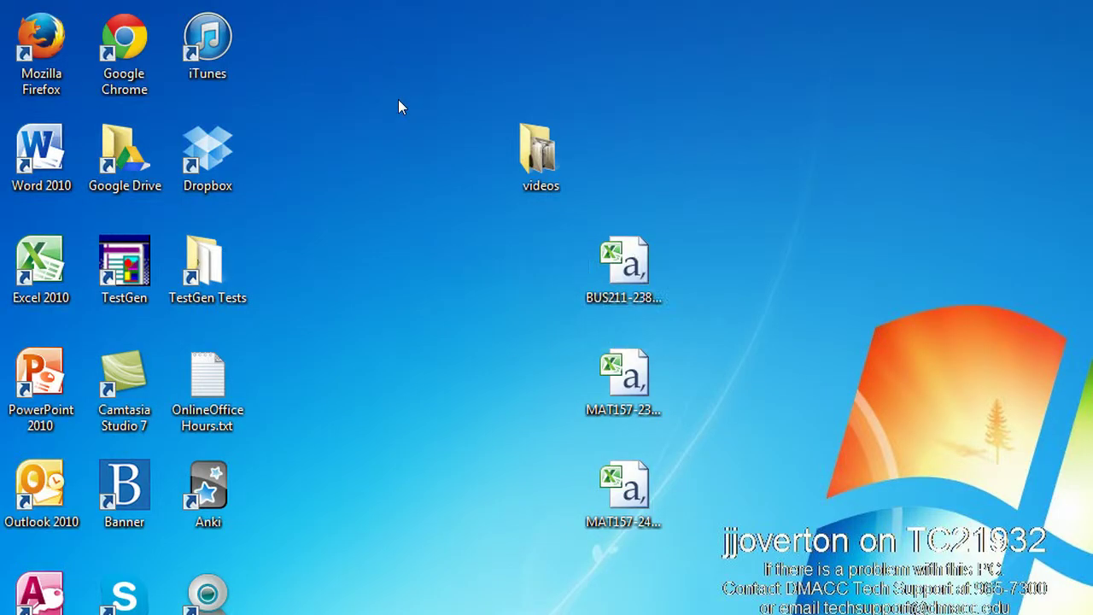
left_click(476, 12)
left_click_drag(475, 12, 626, 49)
left_click(443, 602)
left_click(650, 364)
left_click(543, 603)
left_click(600, 523)
left_click(600, 563)
left_click(450, 442)
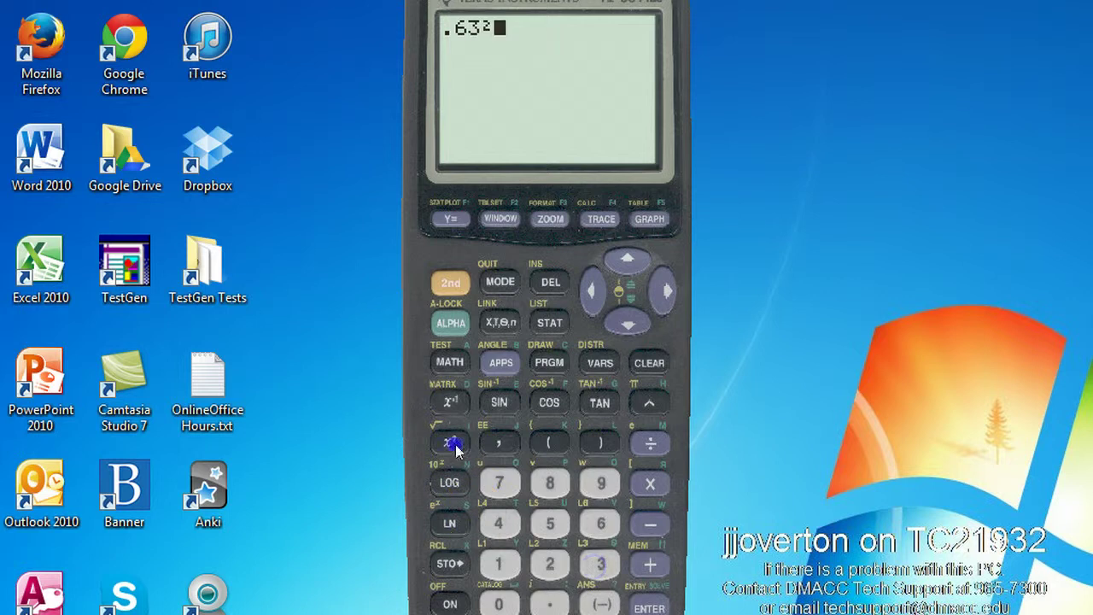
left_click(649, 604)
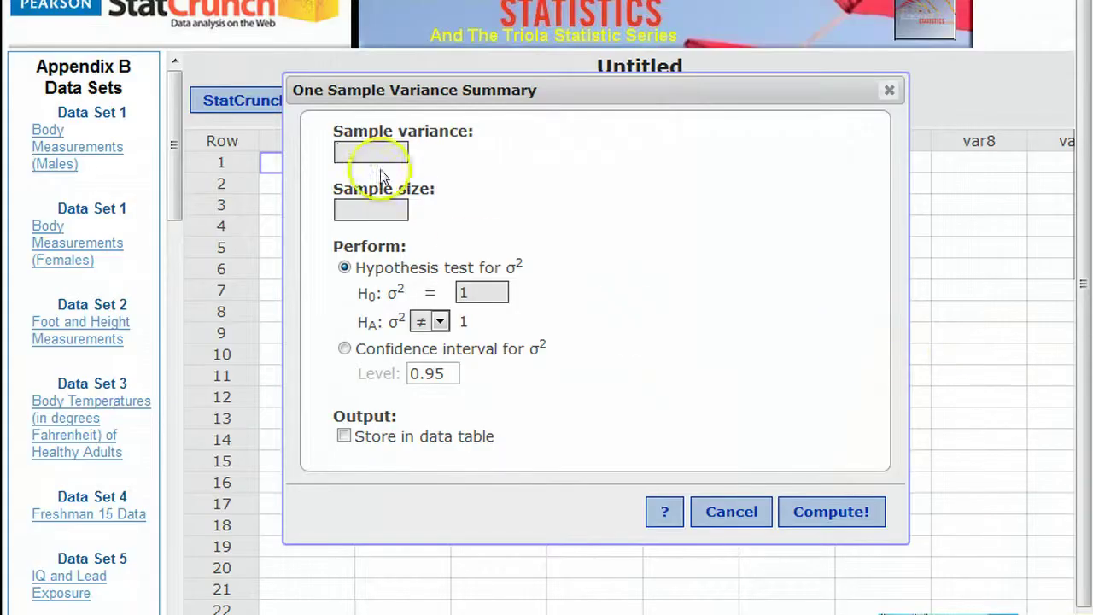
Back in StatCrunch, set the sample variance to .3969 and the sample size to 105, as given in the question
left_click(381, 154)
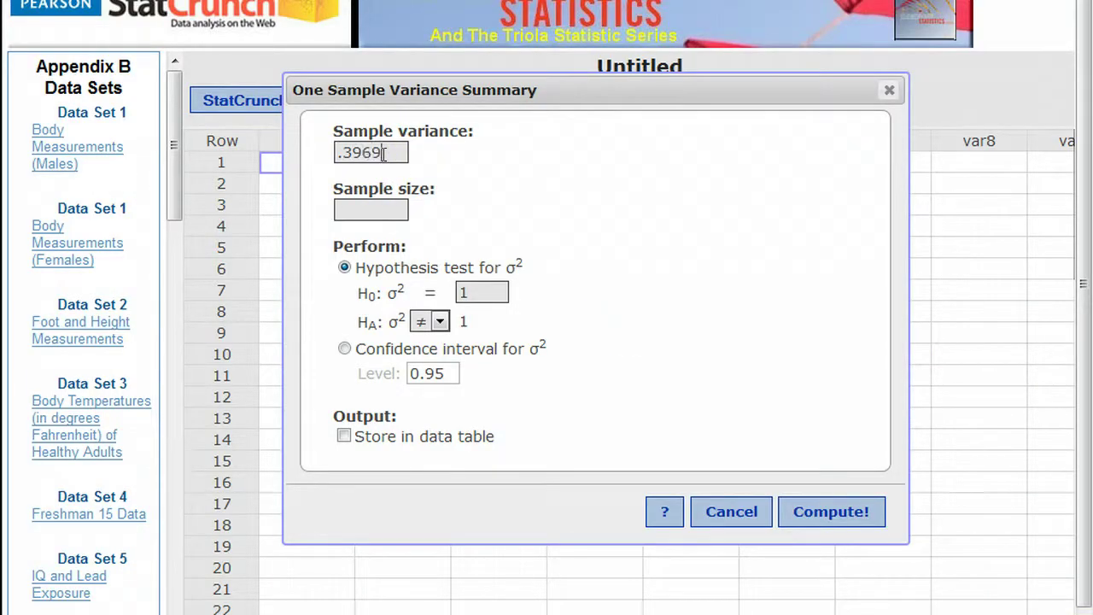
left_click(354, 209)
left_click(324, 589)
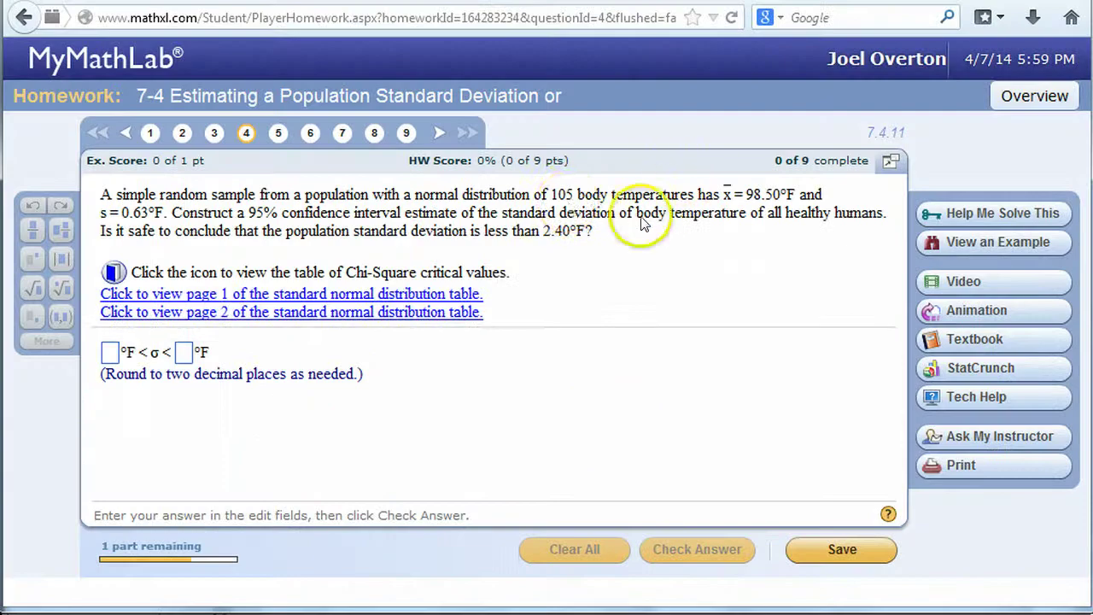
key("alt+Tab")
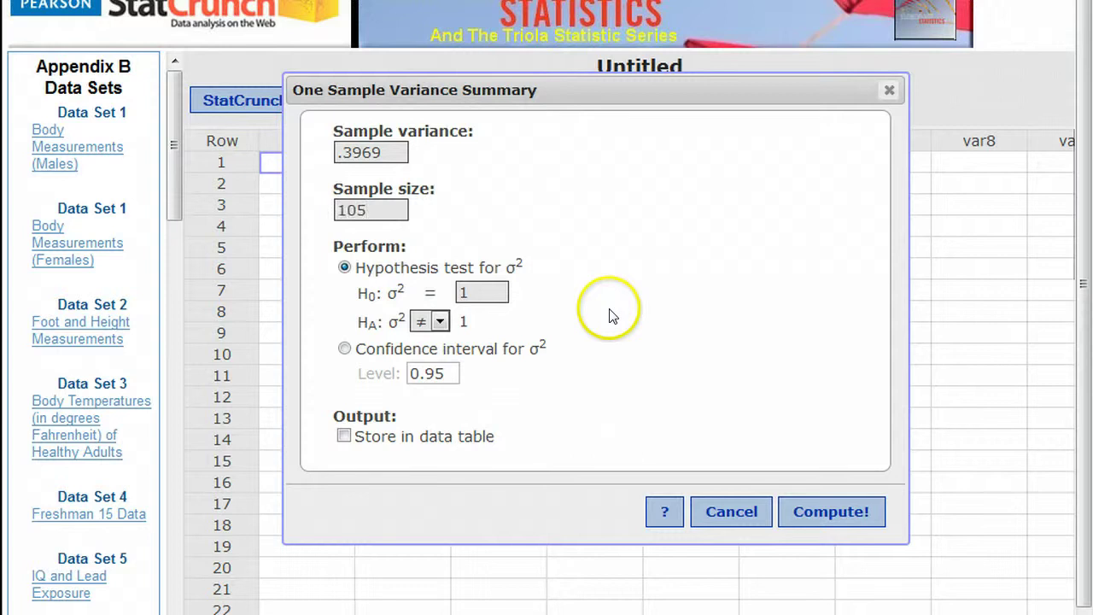
Choose a confidence interval for σ² at level 0.95, checking the level against the question, and compute the results
left_click(345, 352)
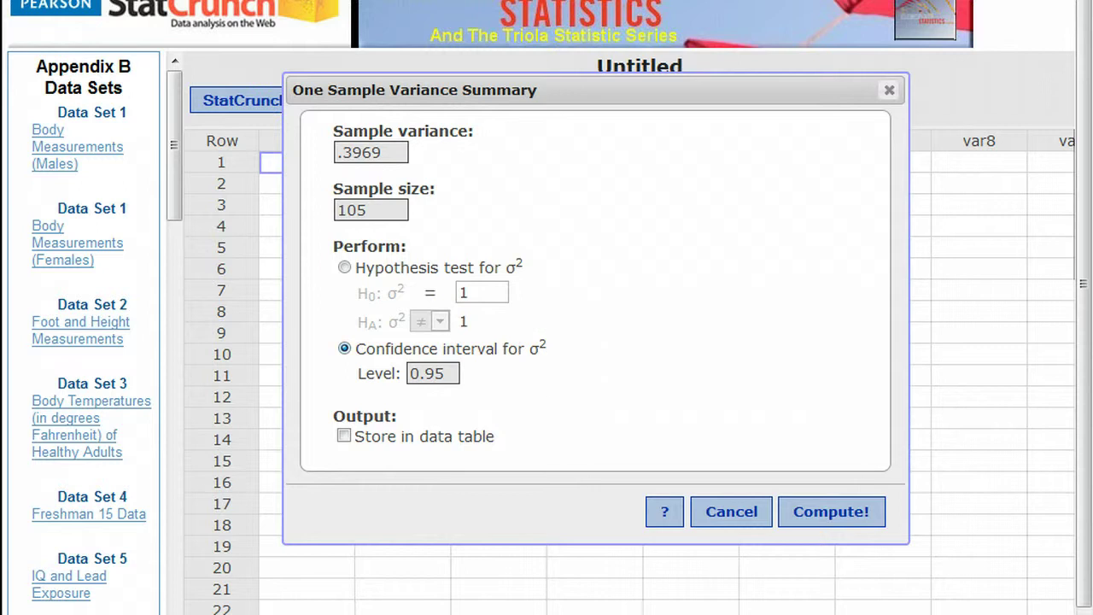
mouse_move(394, 611)
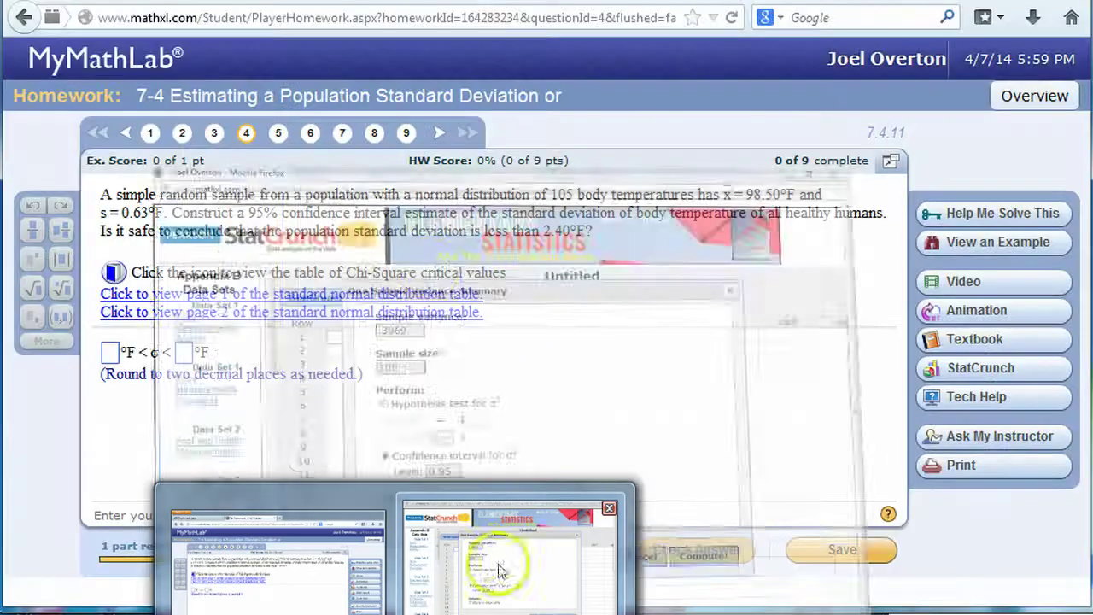
left_click(277, 559)
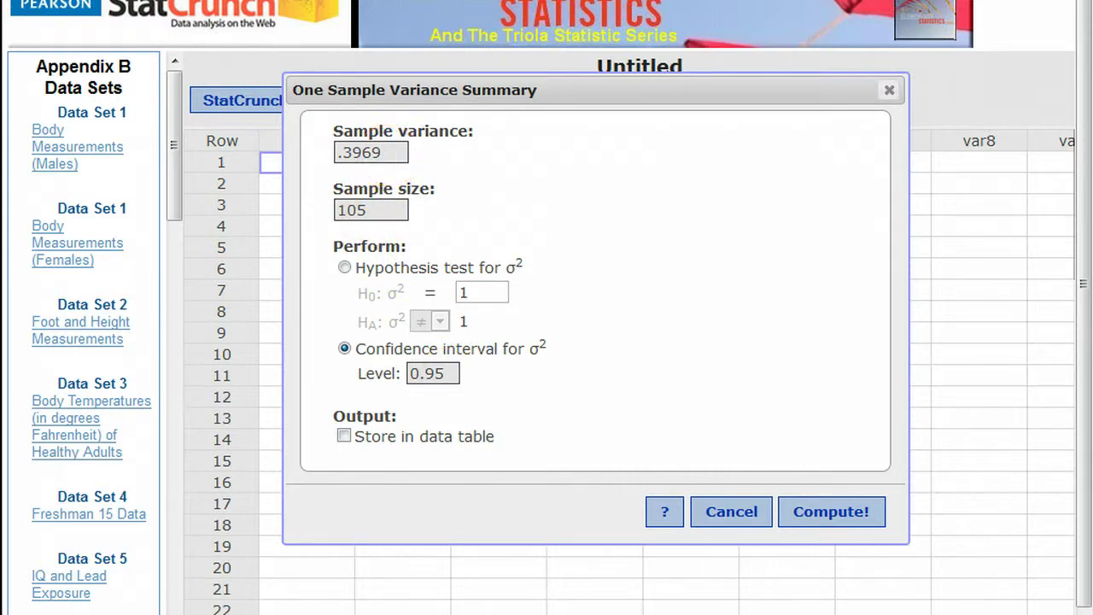
left_click(822, 510)
left_click_drag(749, 210, 450, 241)
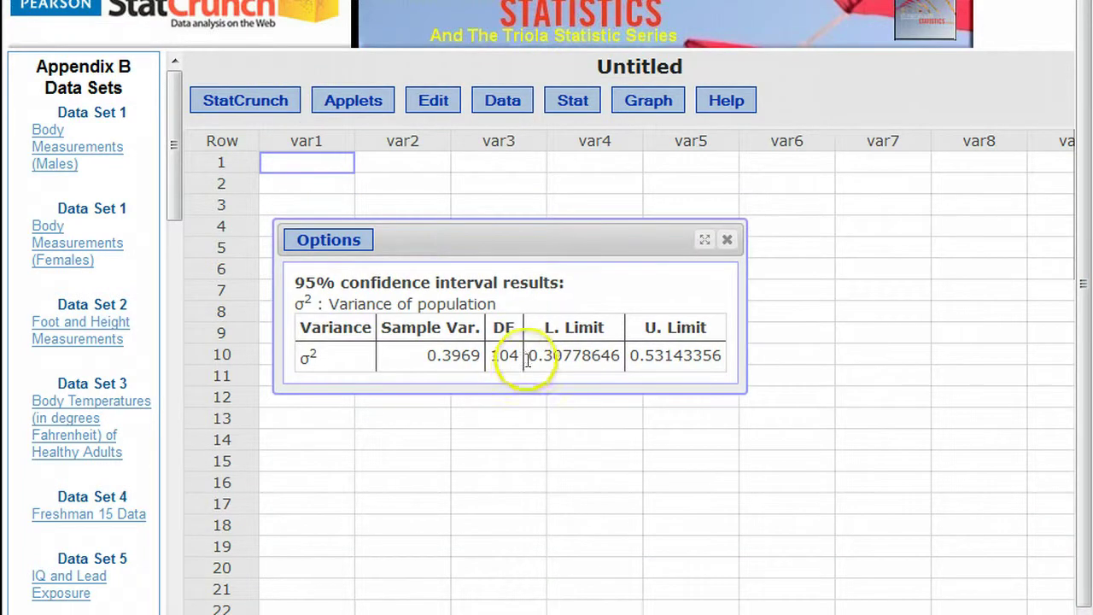
Examine the sample variance, degrees of freedom and interval limits in the results, and compare them with the interval the question requests
left_click(564, 354)
double_click(563, 354)
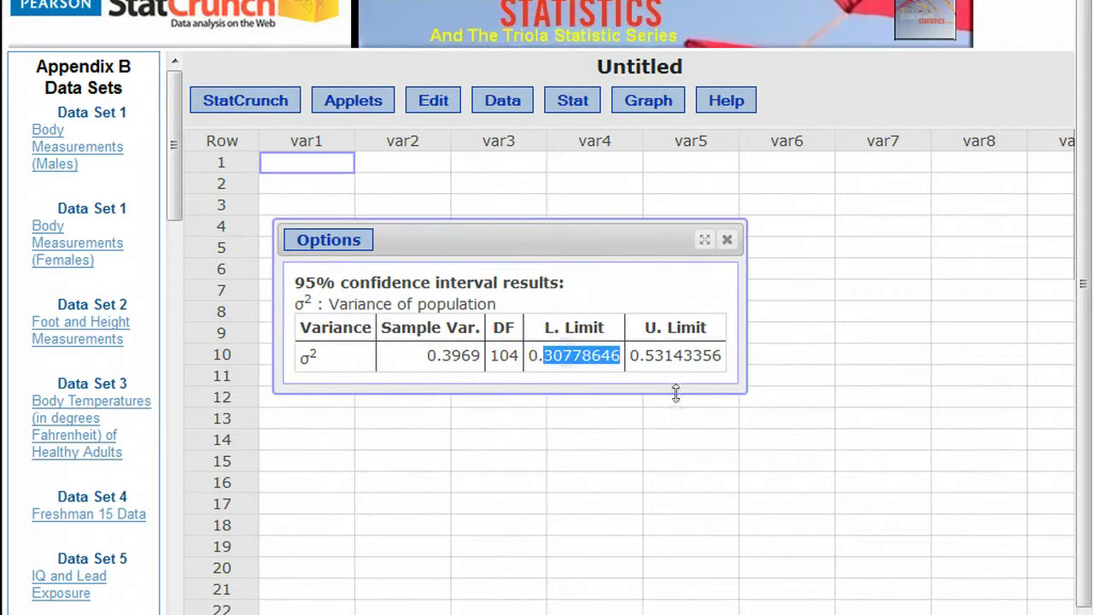
double_click(686, 367)
right_click(689, 365)
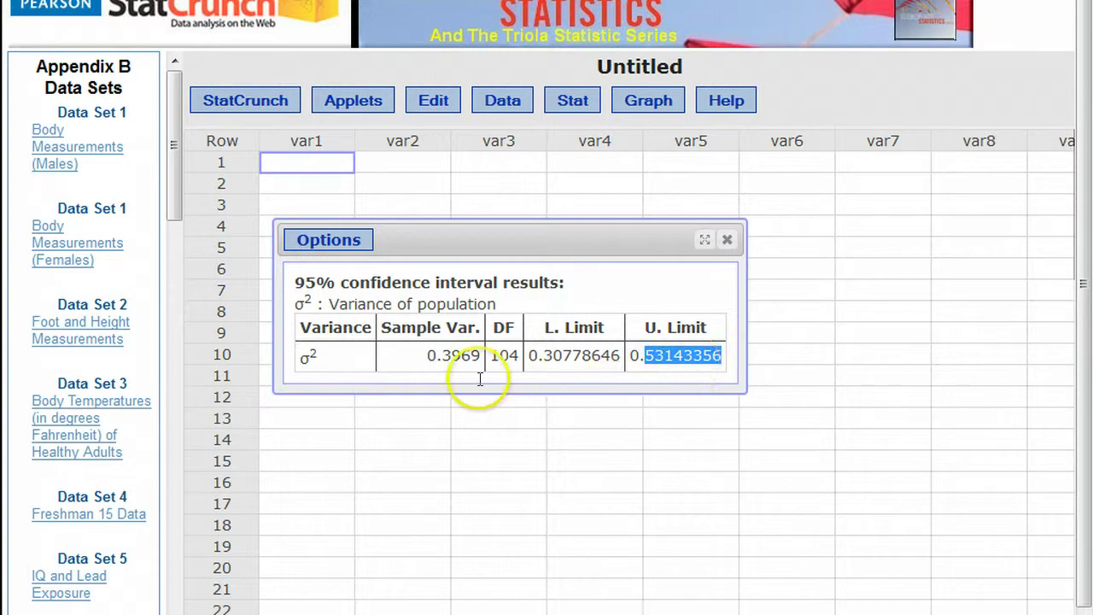
double_click(461, 355)
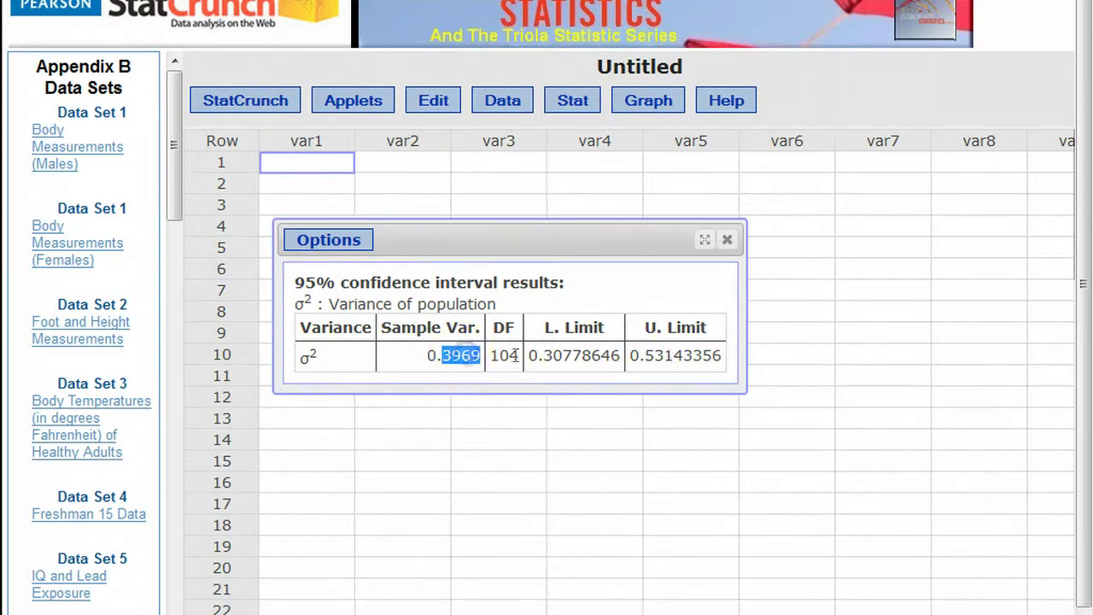
double_click(508, 355)
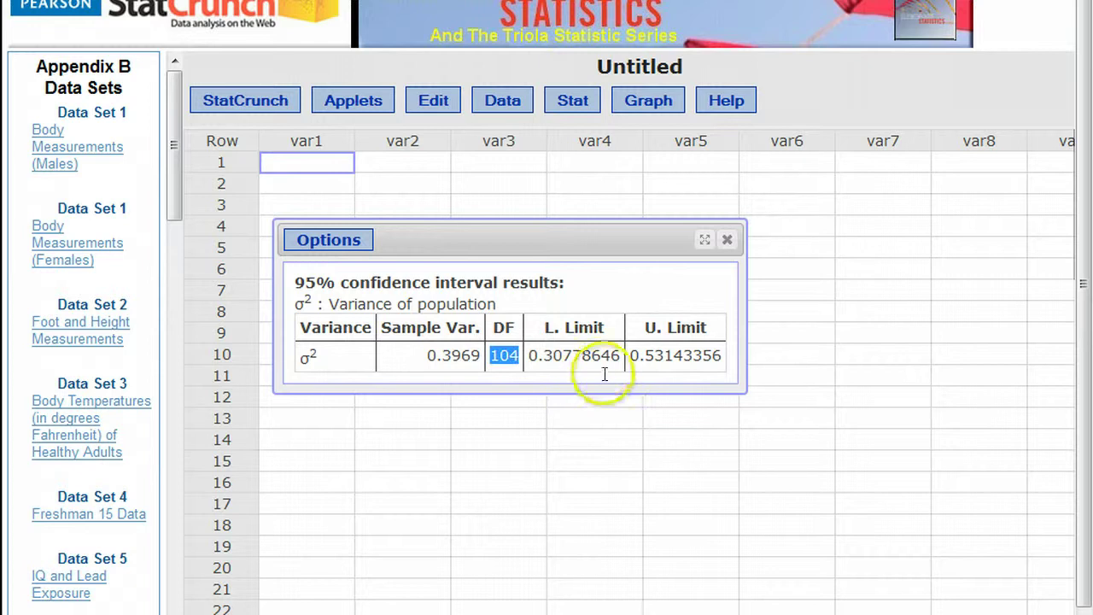
double_click(559, 355)
double_click(674, 355)
left_click(580, 357)
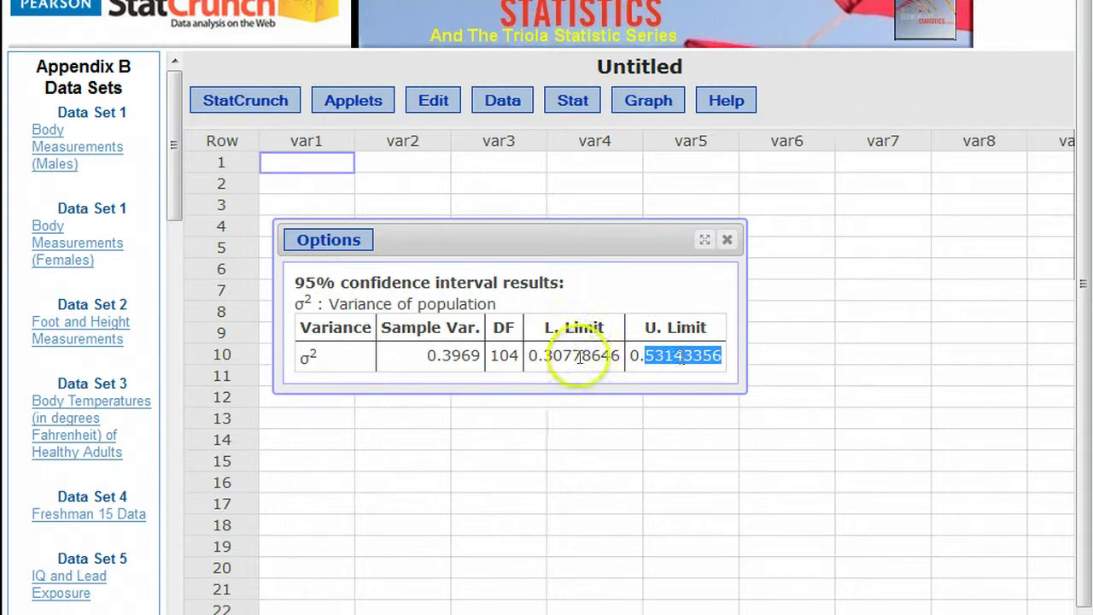
double_click(608, 356)
double_click(655, 357)
double_click(568, 356)
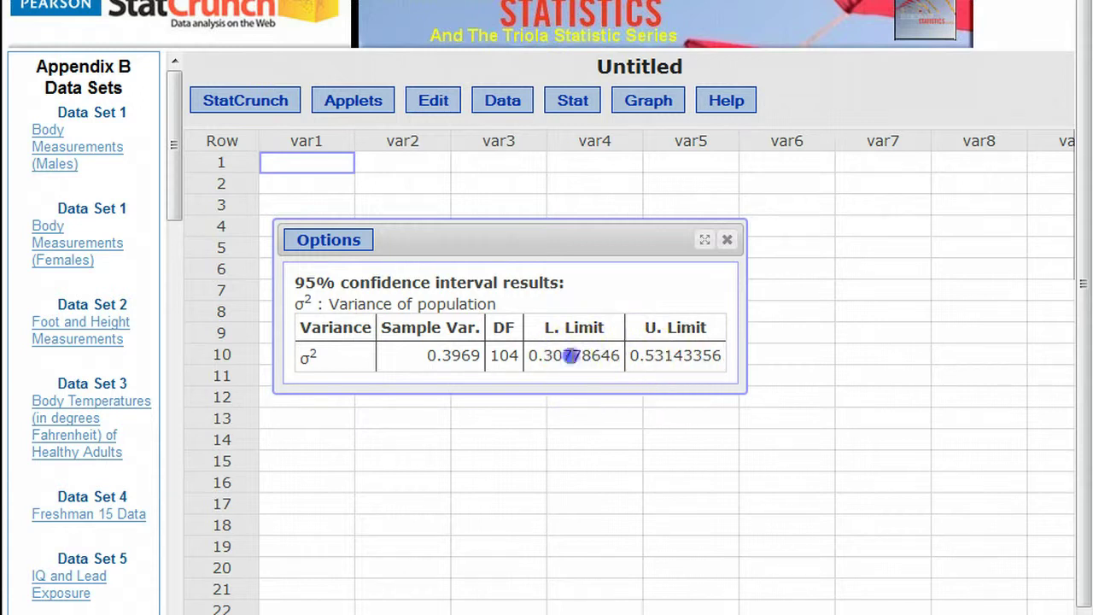
left_click(659, 359)
double_click(660, 358)
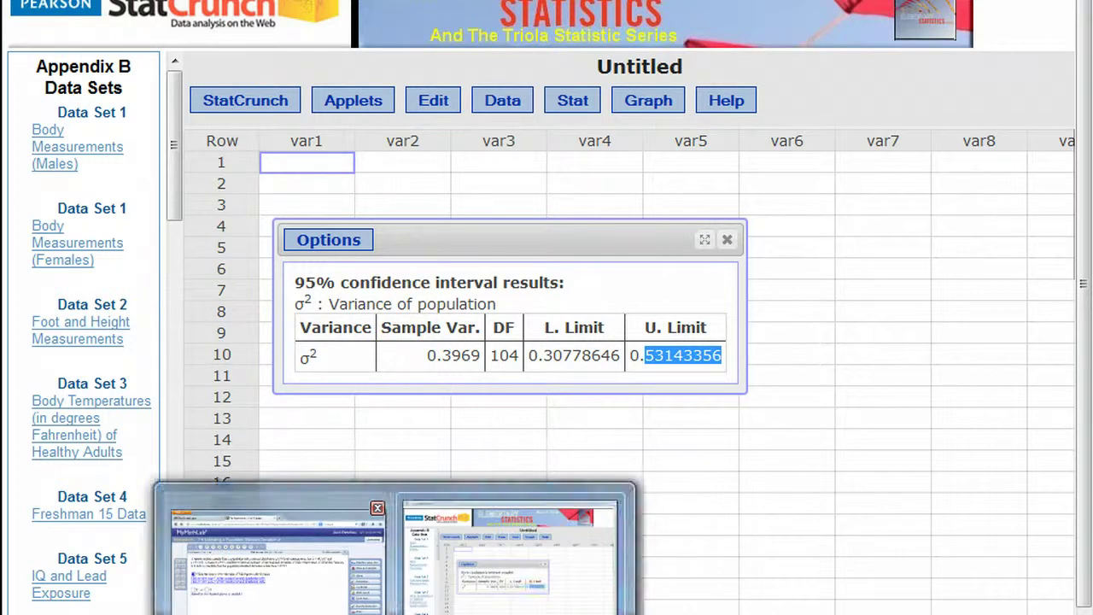
left_click(299, 500)
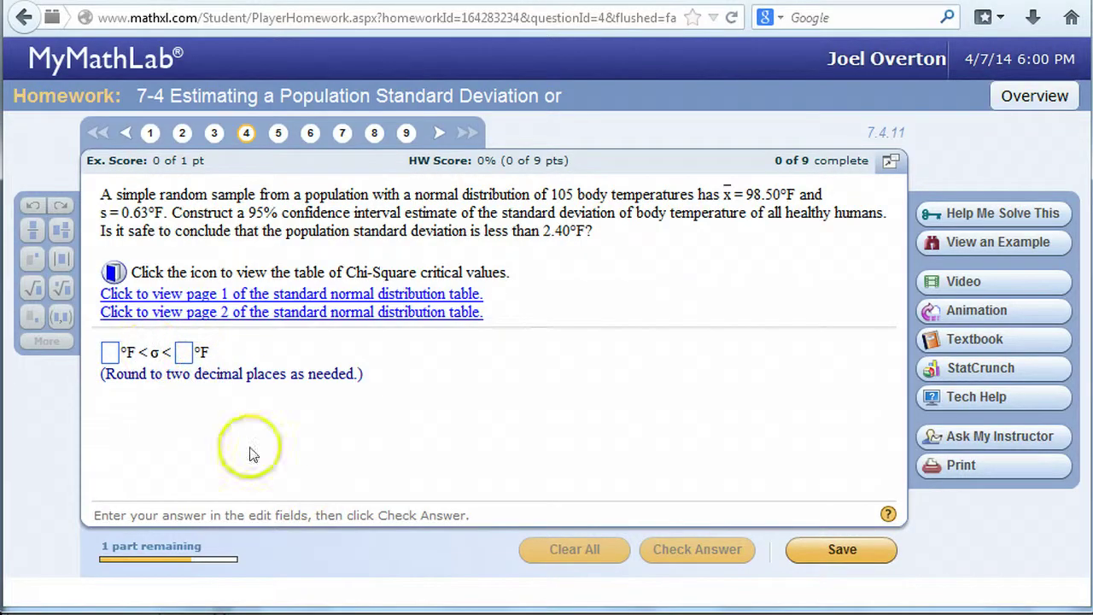
key("alt+Tab")
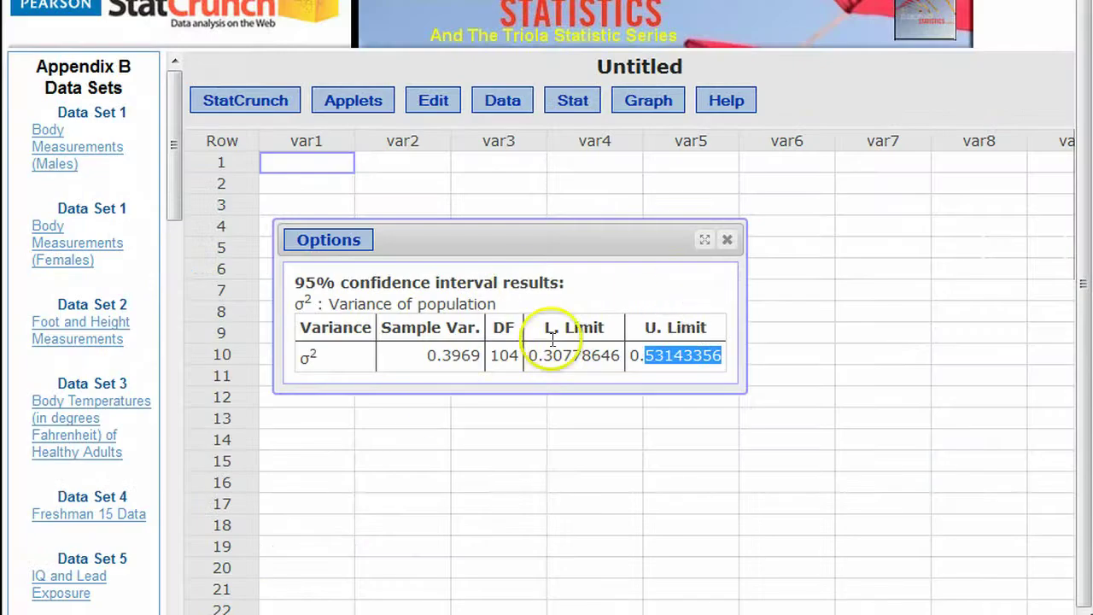
Switch to the TI calculator, move it clear of the StatCrunch results, and compute the square root of the lower limit, .30778646
key("alt+Tab")
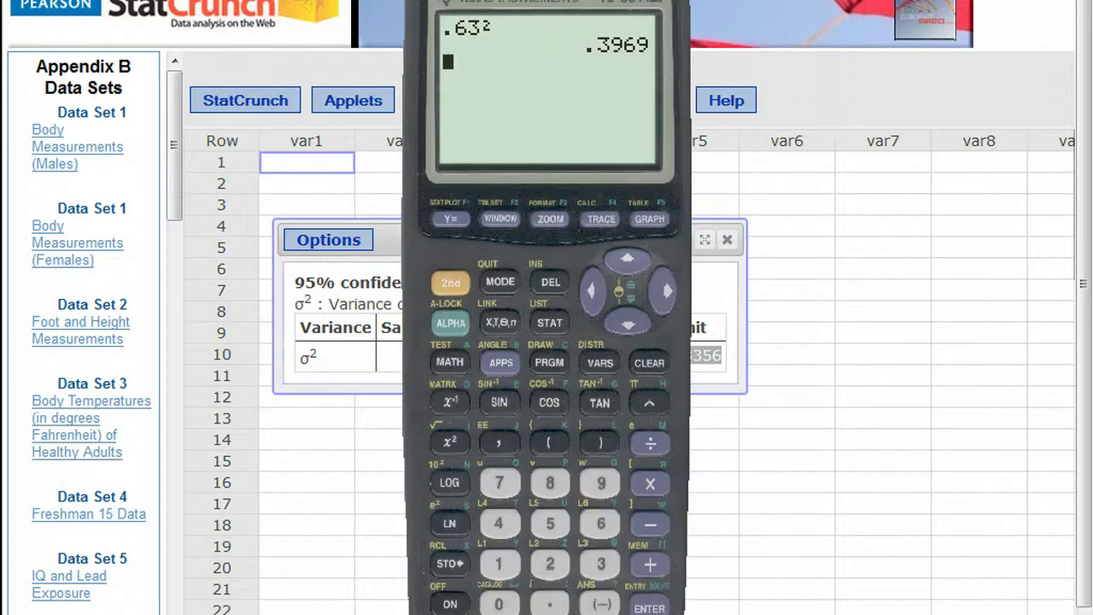
left_click_drag(670, 397, 1017, 433)
left_click(1004, 398)
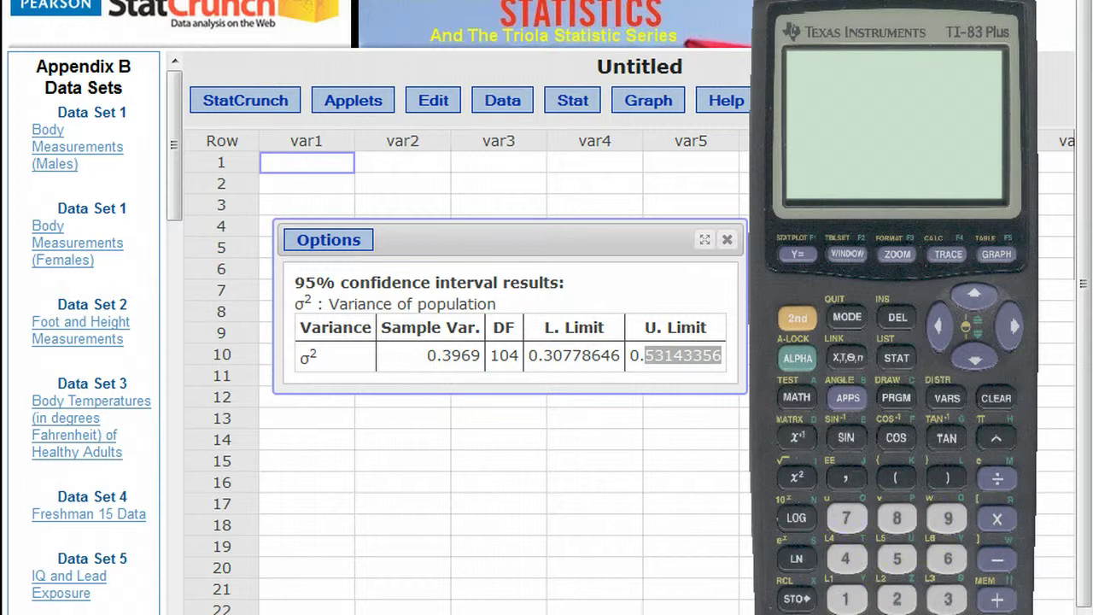
left_click(797, 317)
left_click(796, 476)
left_click(846, 517)
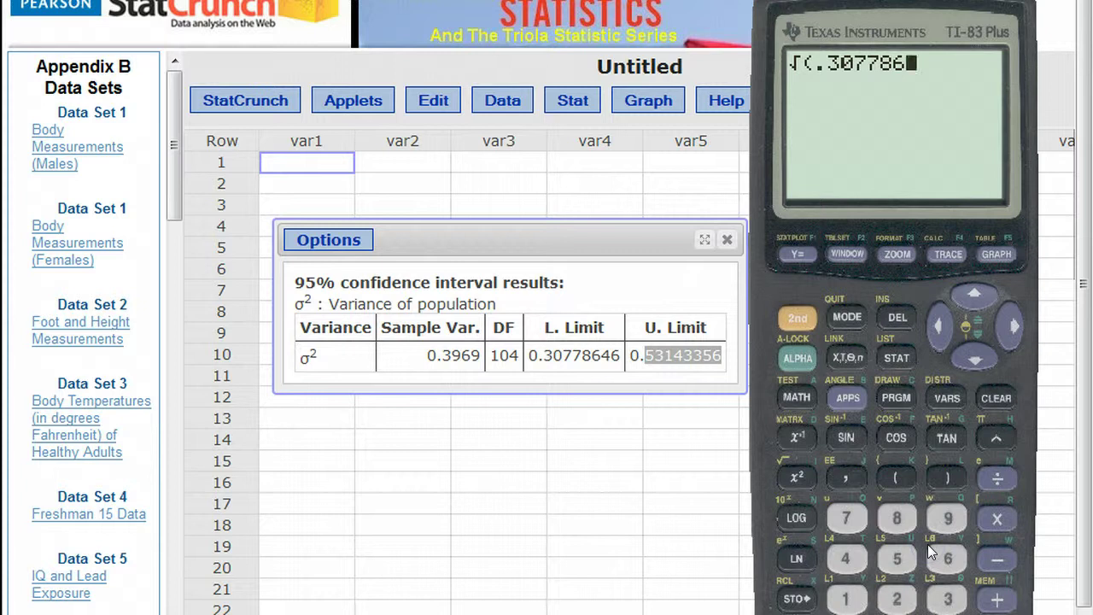
left_click(845, 558)
left_click(947, 557)
left_click(959, 482)
key("Return")
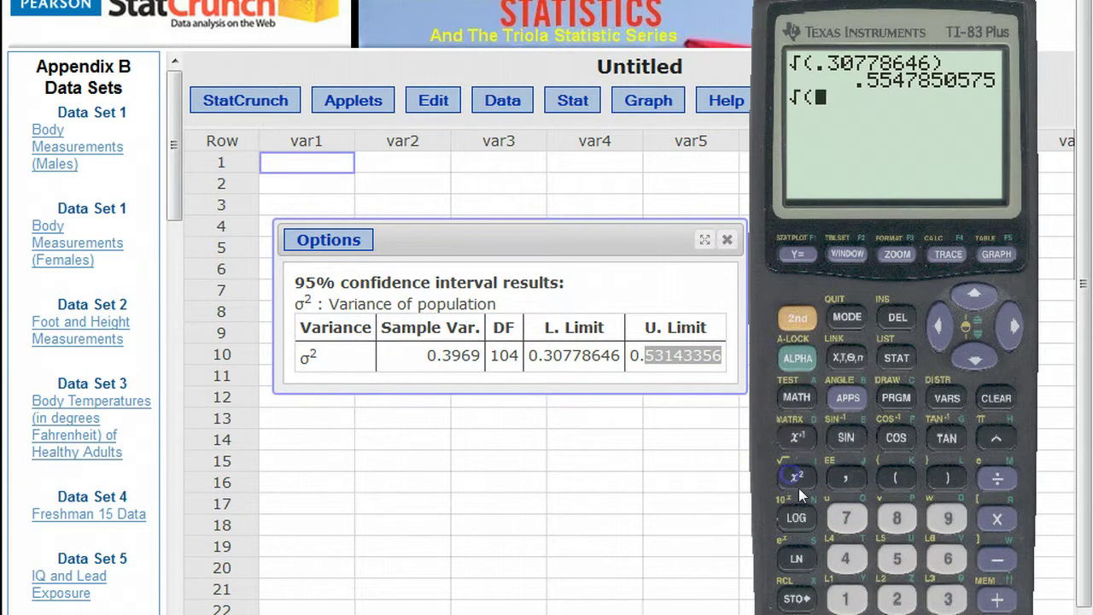
Compute the square root of the upper variance limit, .53143356, on the calculator, inserting the missing digit before evaluating
key("period")
left_click(896, 559)
left_click(939, 598)
left_click(847, 598)
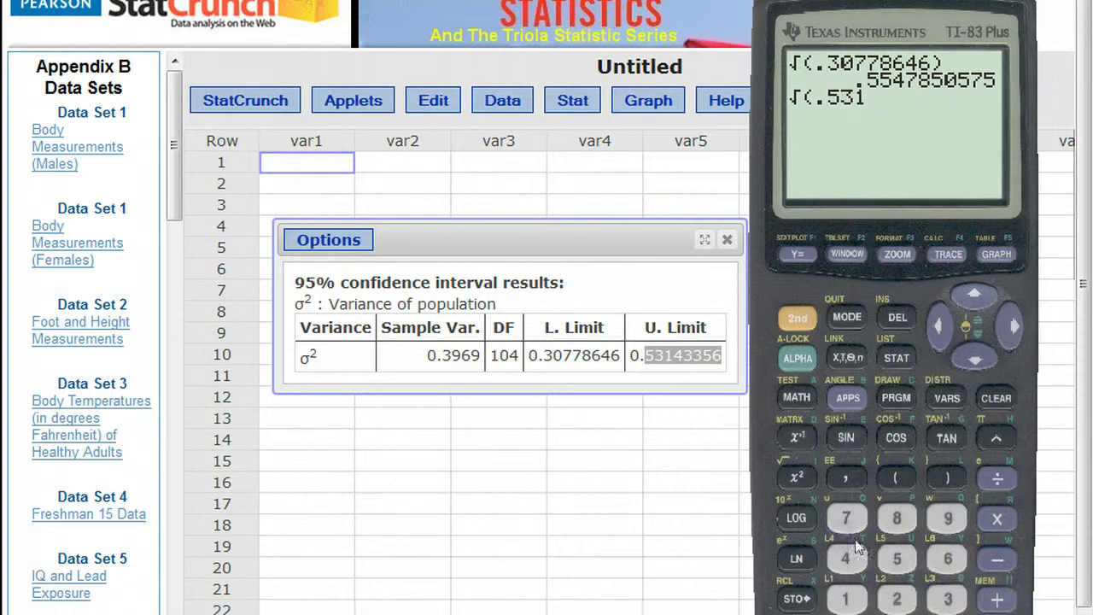
left_click(946, 596)
left_click(946, 596)
left_click(897, 558)
left_click(946, 558)
left_click(949, 482)
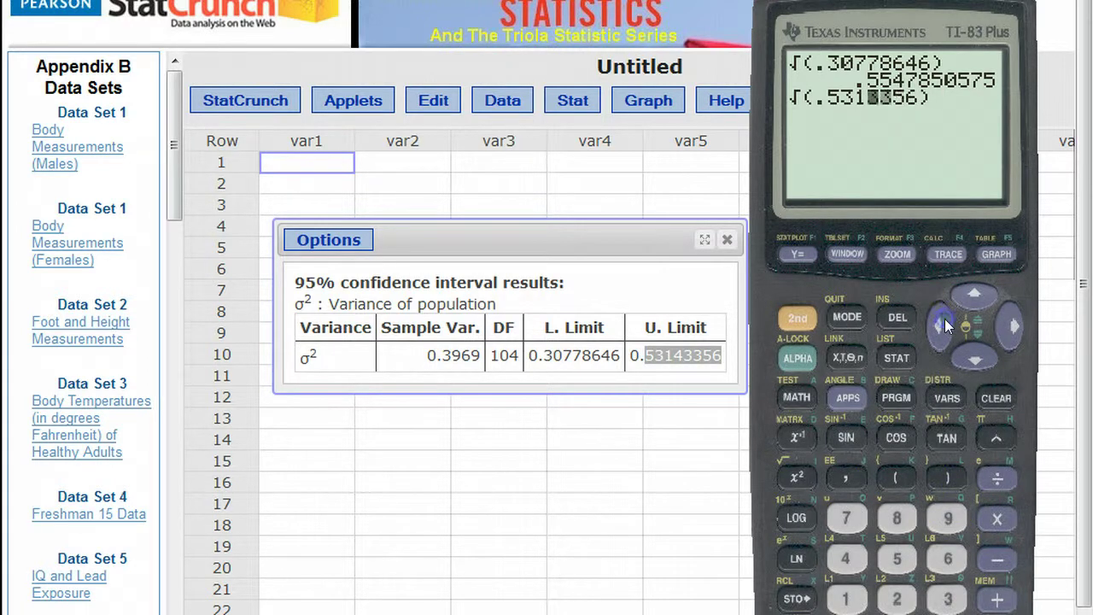
left_click(845, 559)
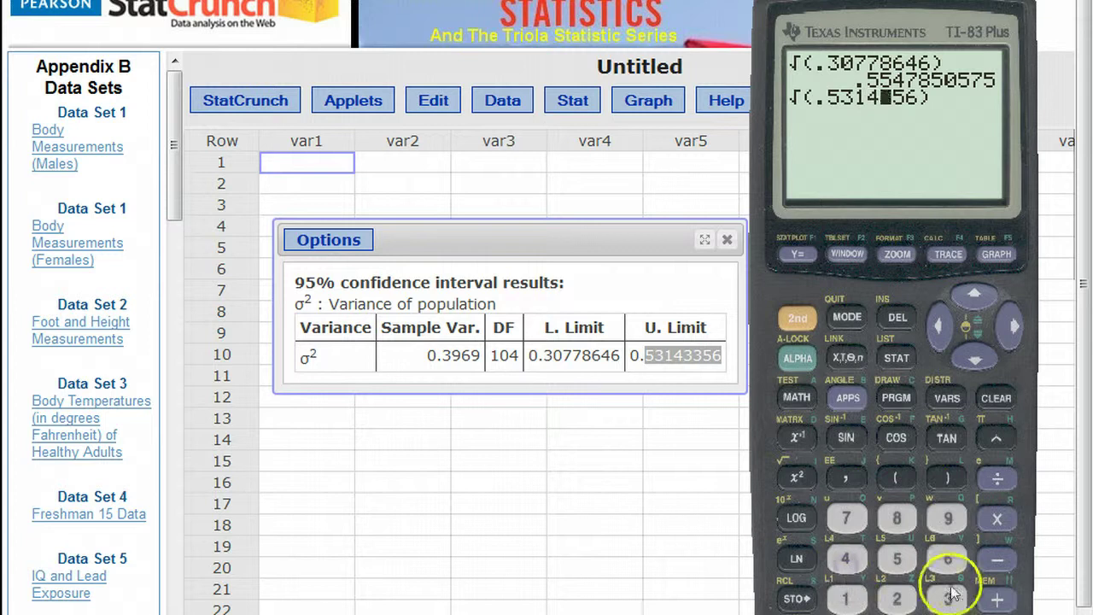
left_click(947, 600)
left_click(896, 558)
left_click(946, 558)
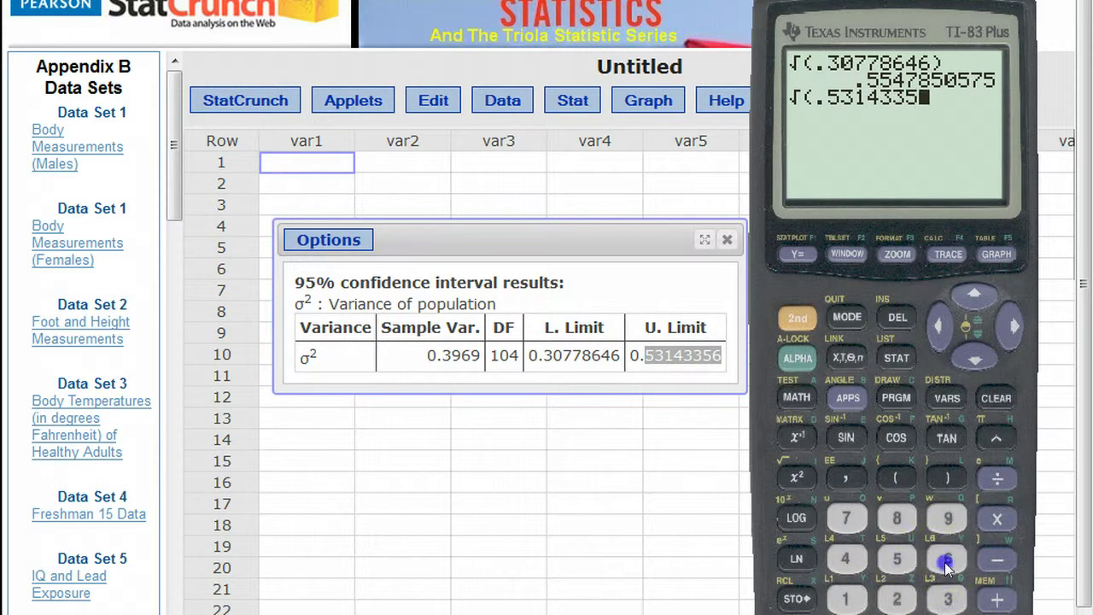
left_click(948, 477)
key("Return")
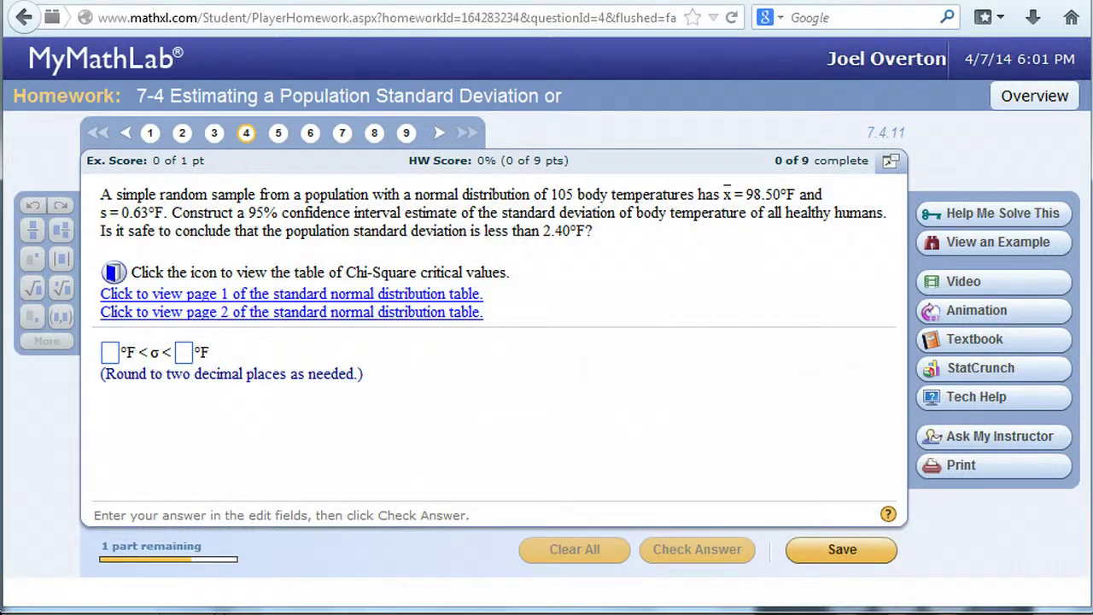
Read both square roots on the calculator and answer the σ interval in MyMathLab with .55 and .73, rounded to two decimals
key("alt+Tab")
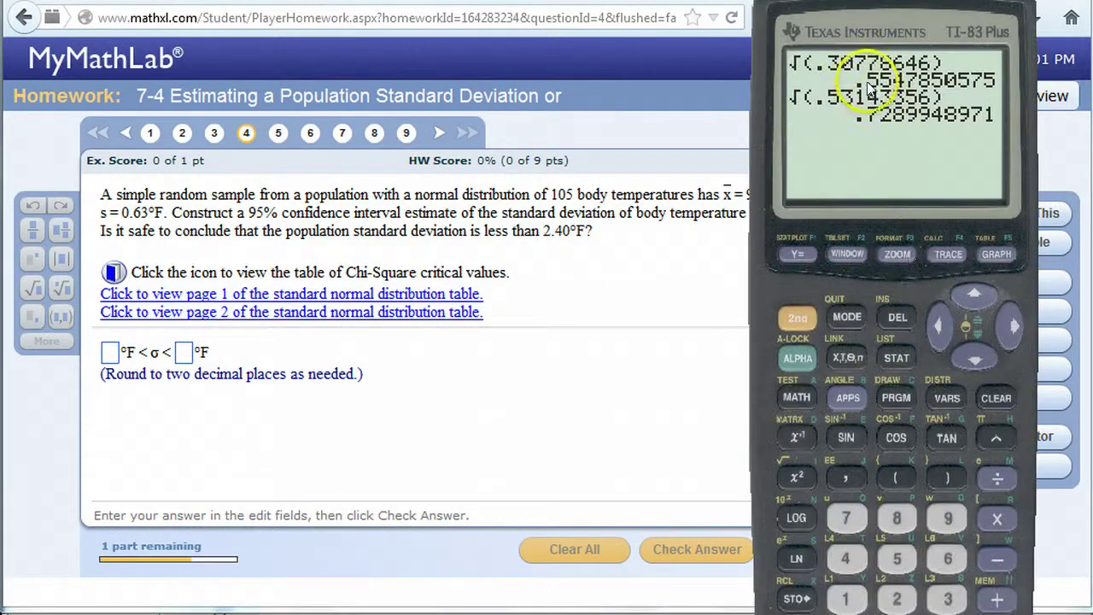
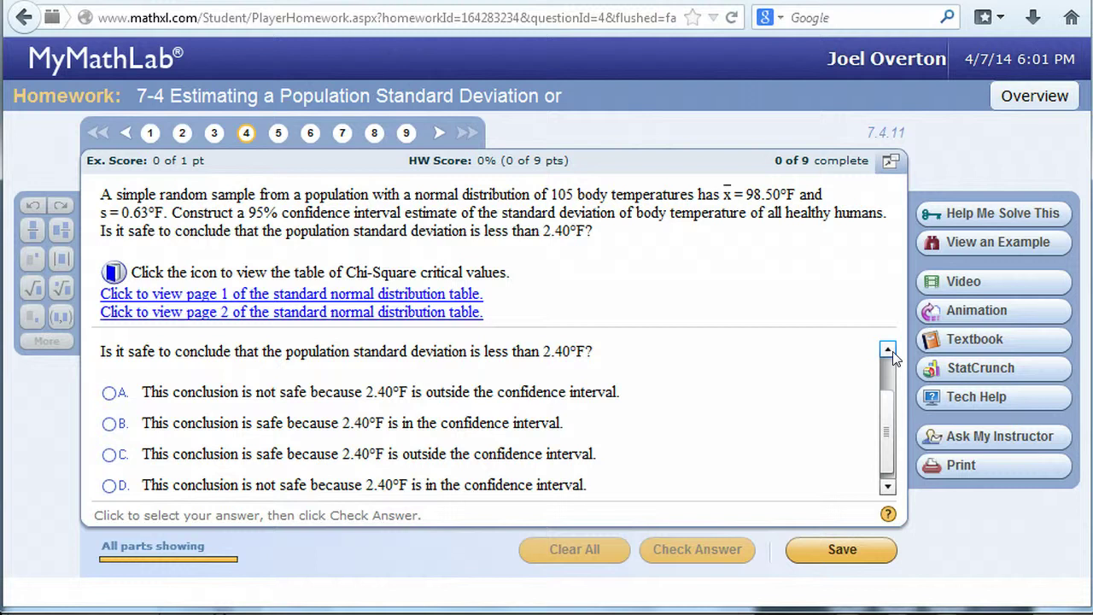
left_click_drag(890, 421, 877, 424)
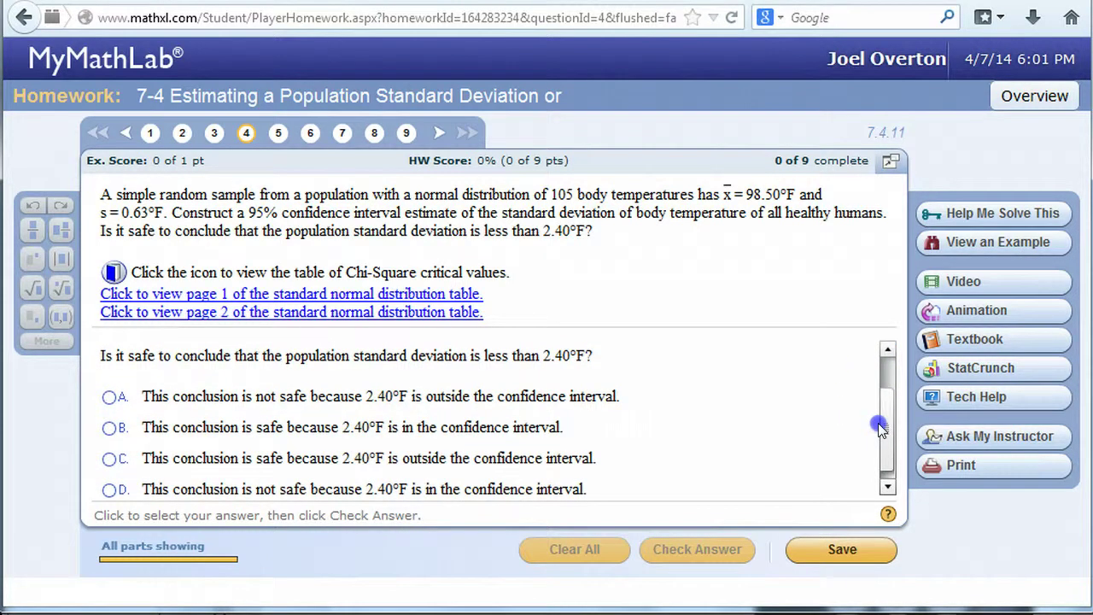
left_click(888, 349)
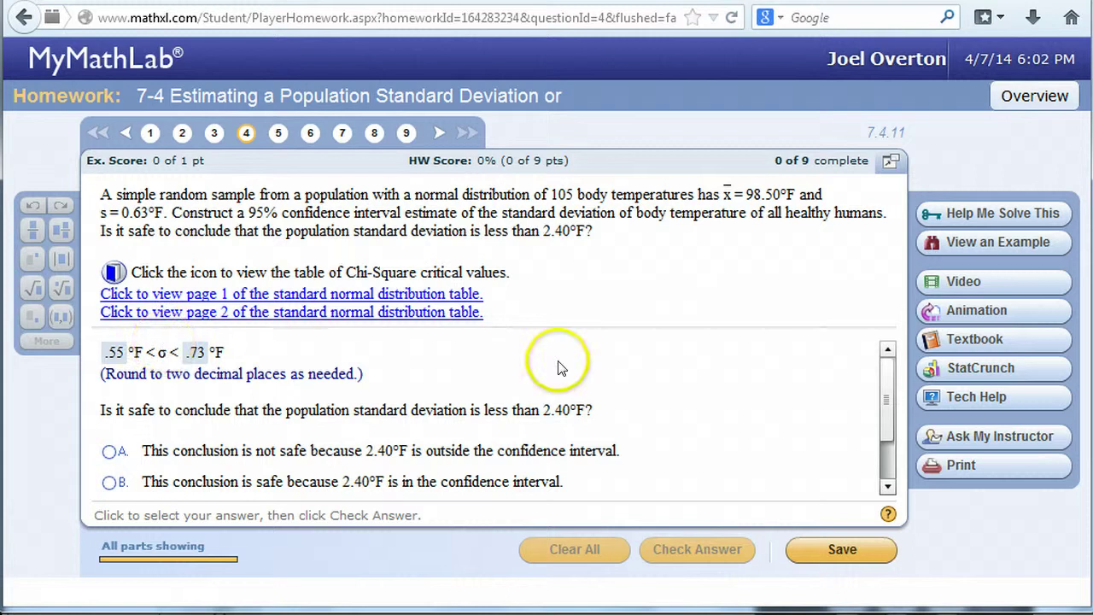
Answer the follow-up with option C, safe because 2.40°F is outside the confidence interval, and have the answer checked
left_click(886, 387)
left_click_drag(885, 388, 880, 422)
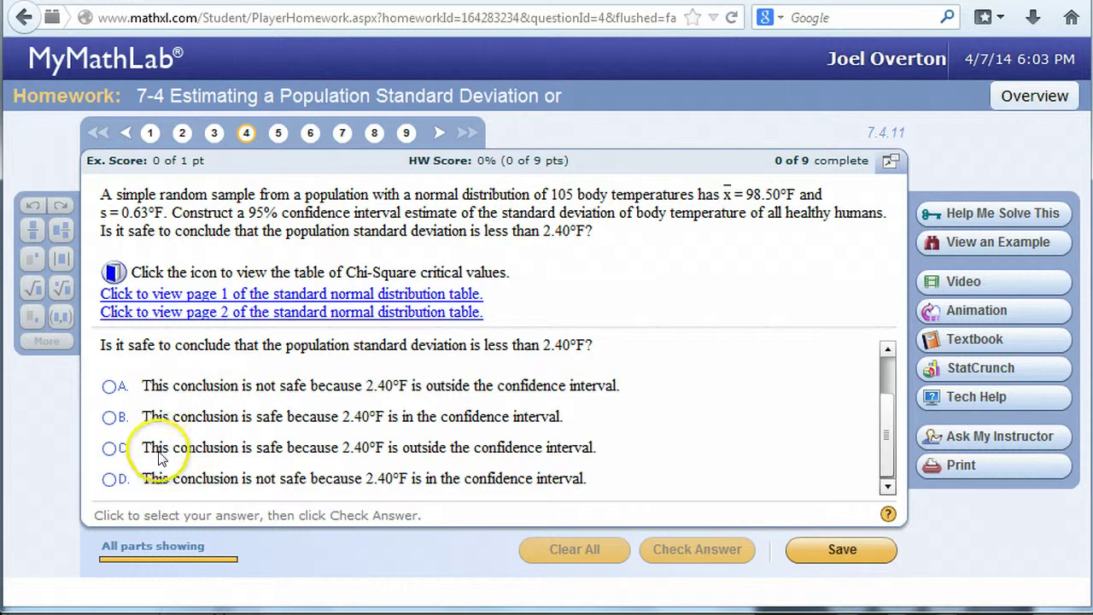
left_click(109, 447)
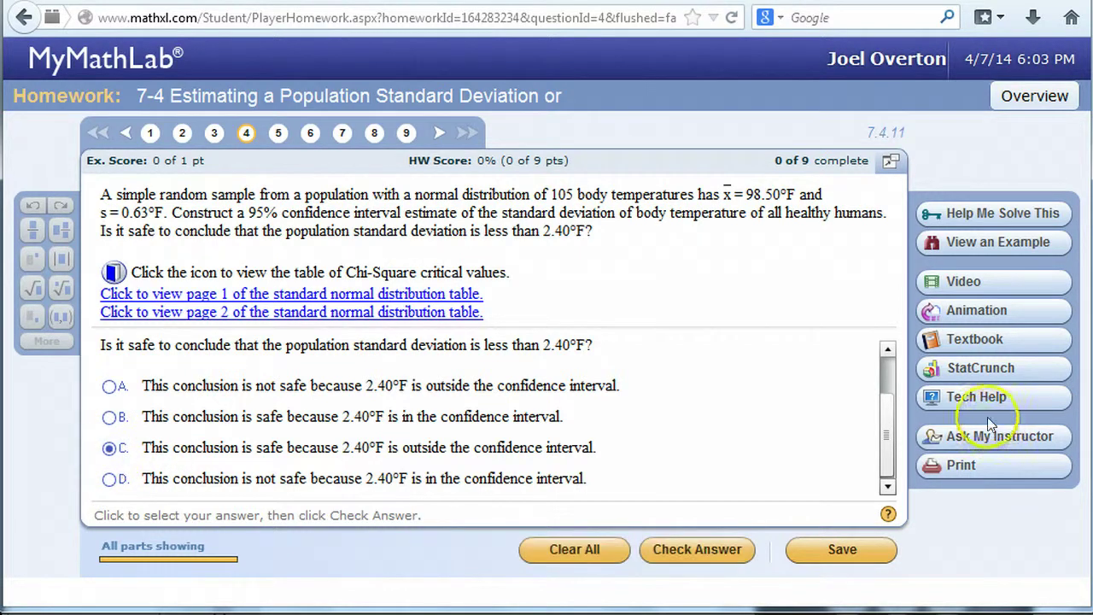
left_click(725, 553)
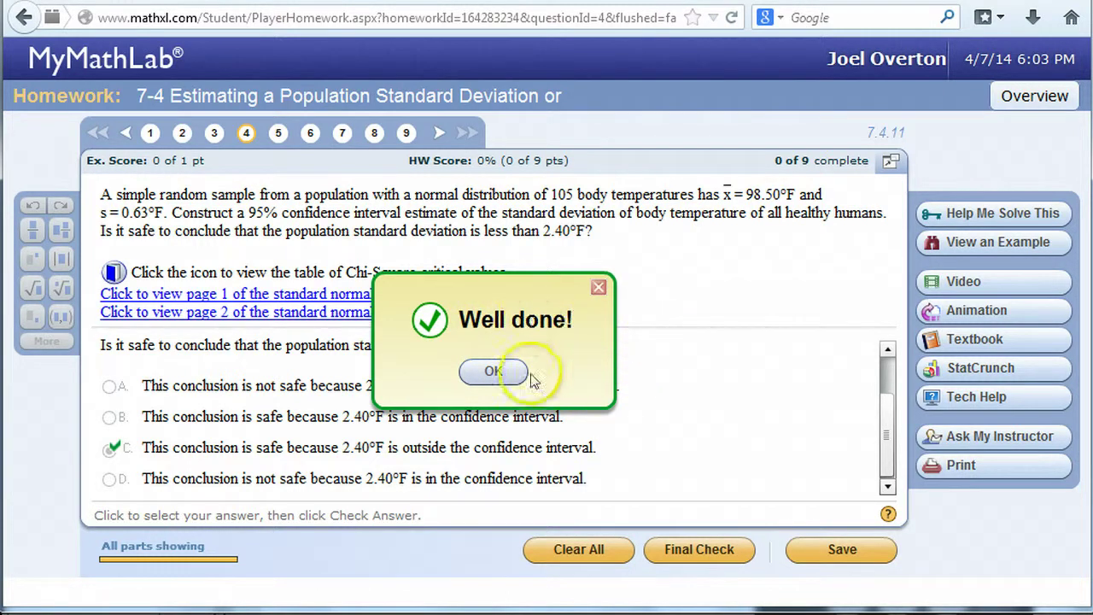
left_click(500, 373)
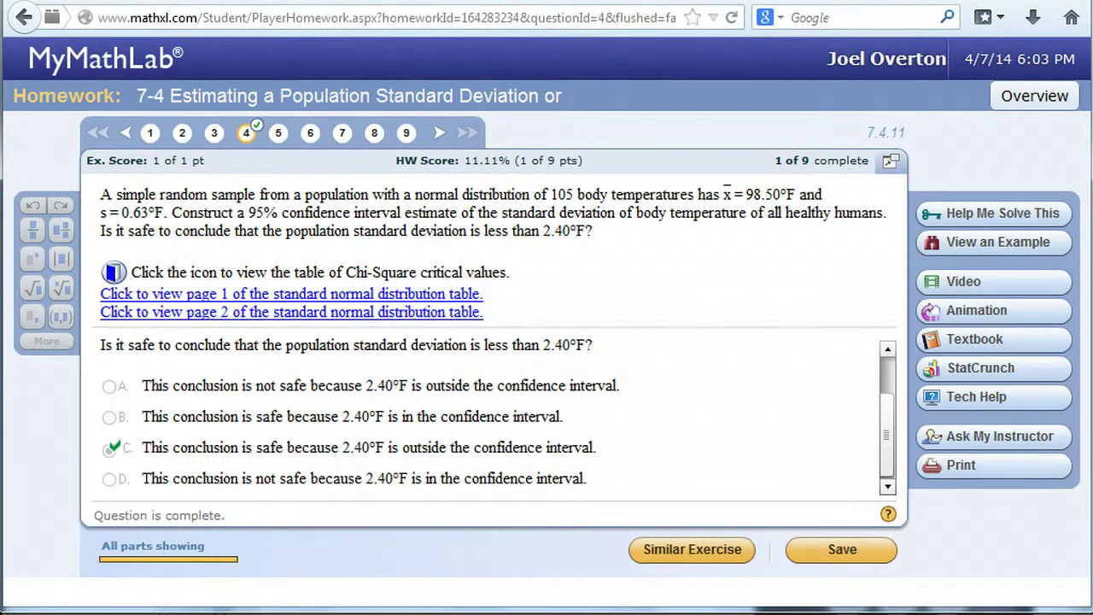
Leave the 7-4 homework and open Question 6 of the 8-5 Testing a Claim About a Standard Deviation homework from the Blackboard course page
key("ctrl+w")
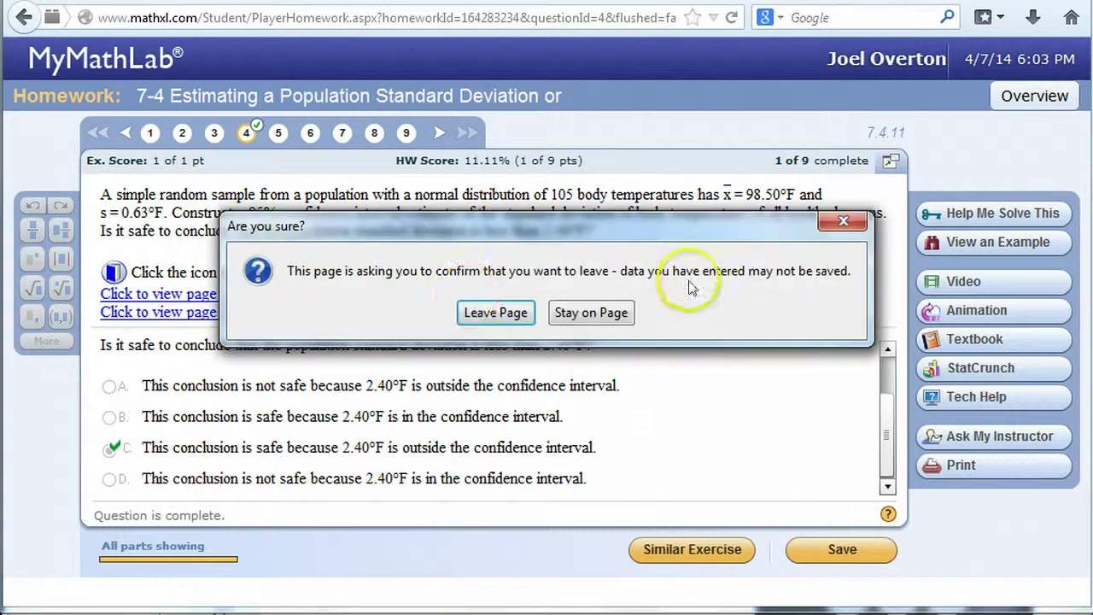
left_click(461, 309)
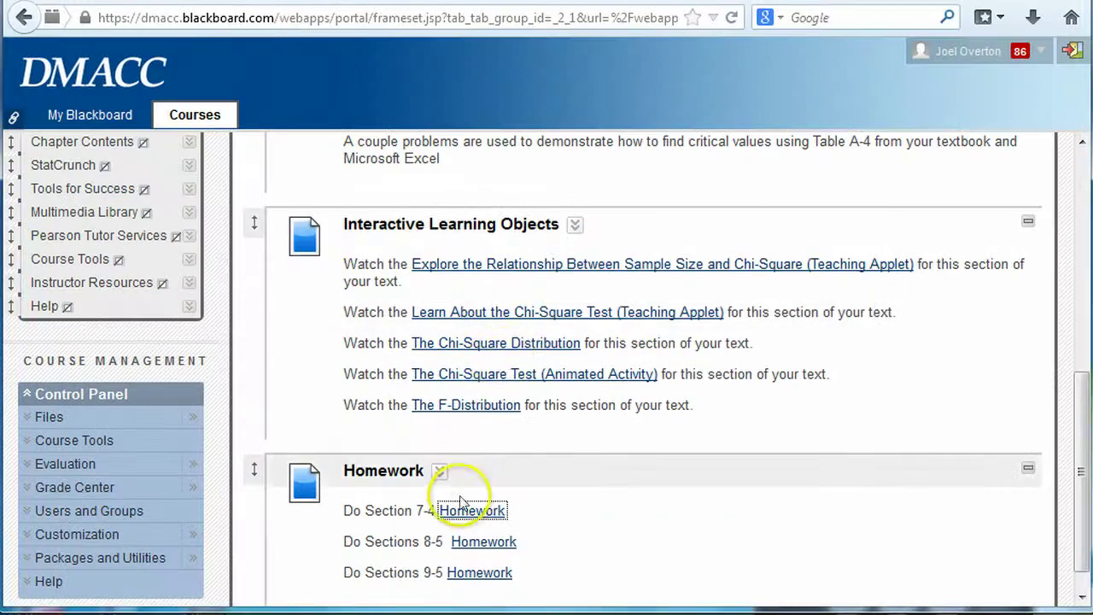
left_click(461, 542)
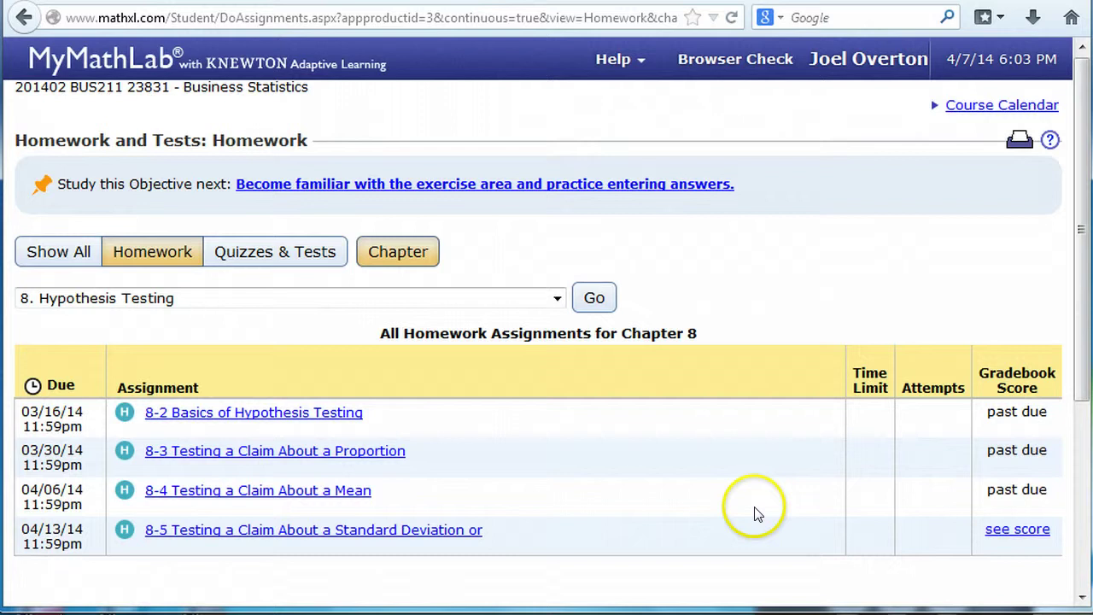
left_click(445, 530)
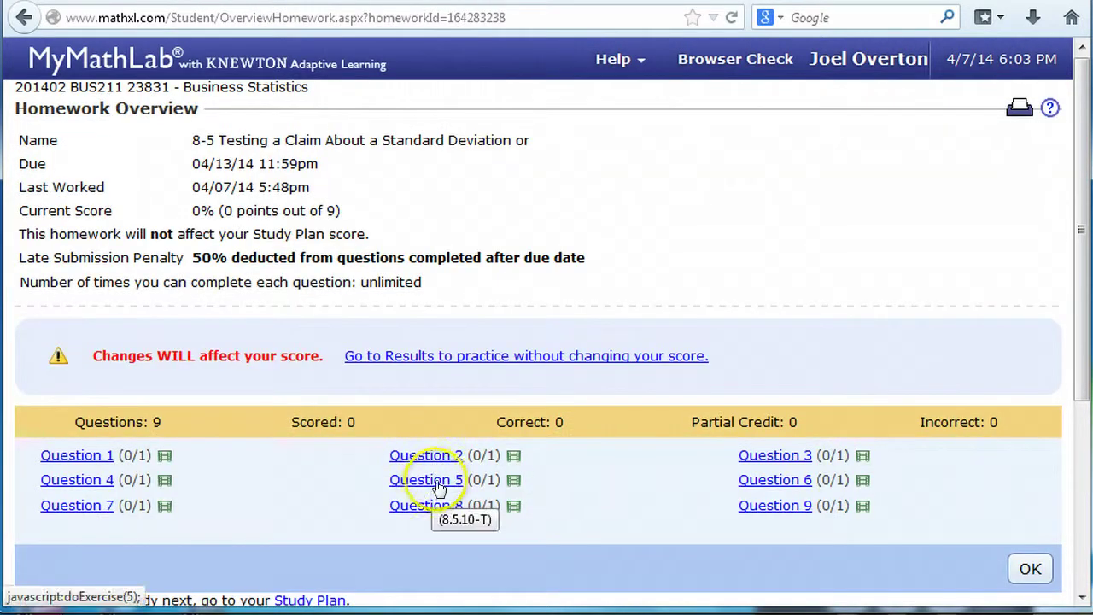
left_click(762, 480)
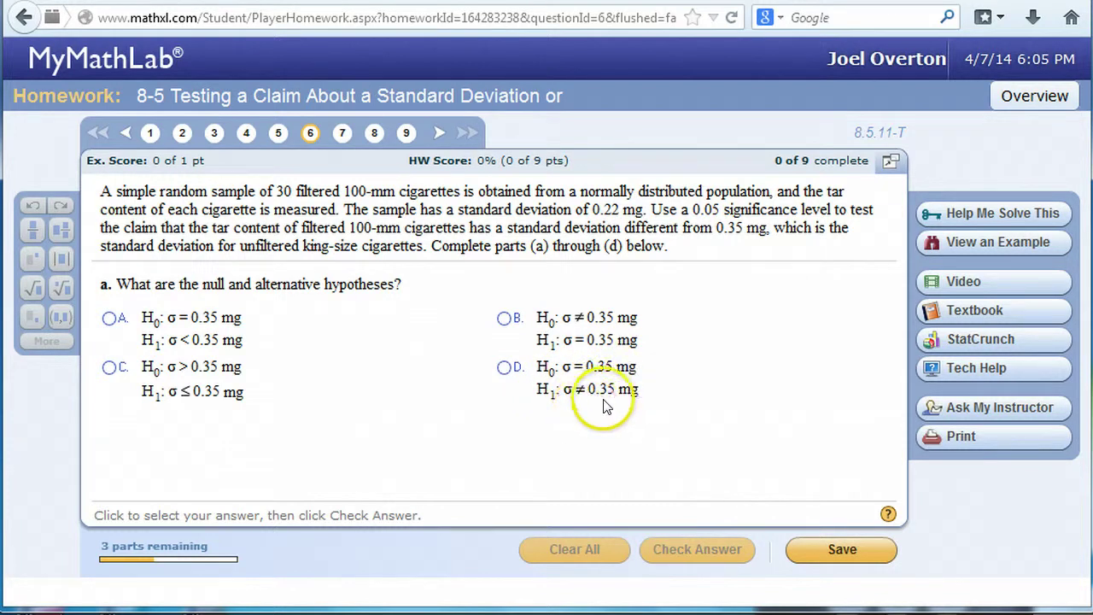
Answer part a with option D, H0: σ = 0.35 mg and H1: σ ≠ 0.35 mg, and have it checked
left_click(504, 367)
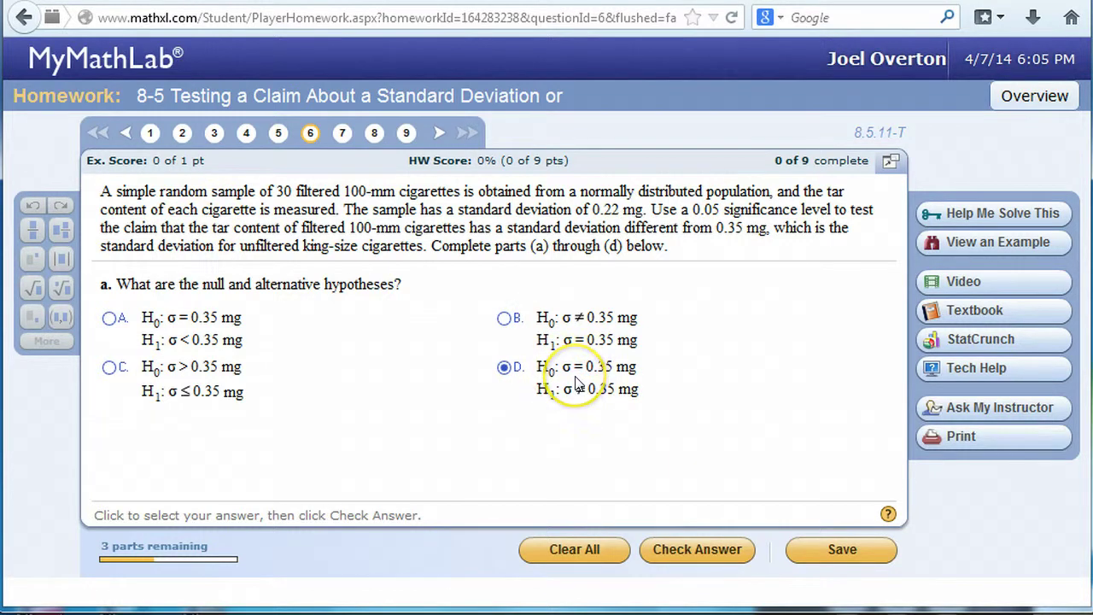
left_click(680, 543)
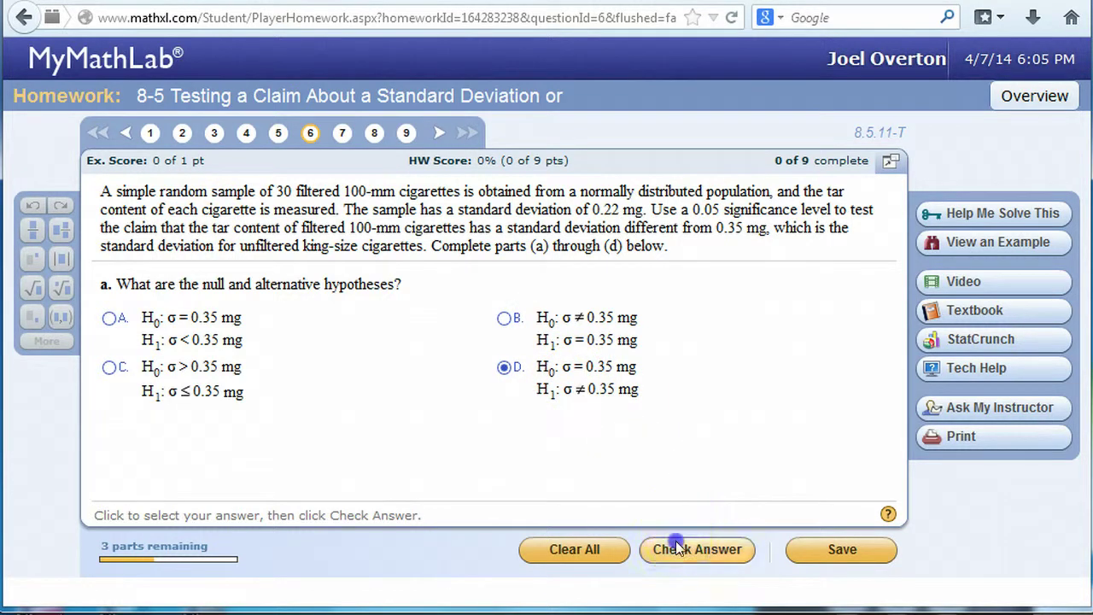
left_click(492, 370)
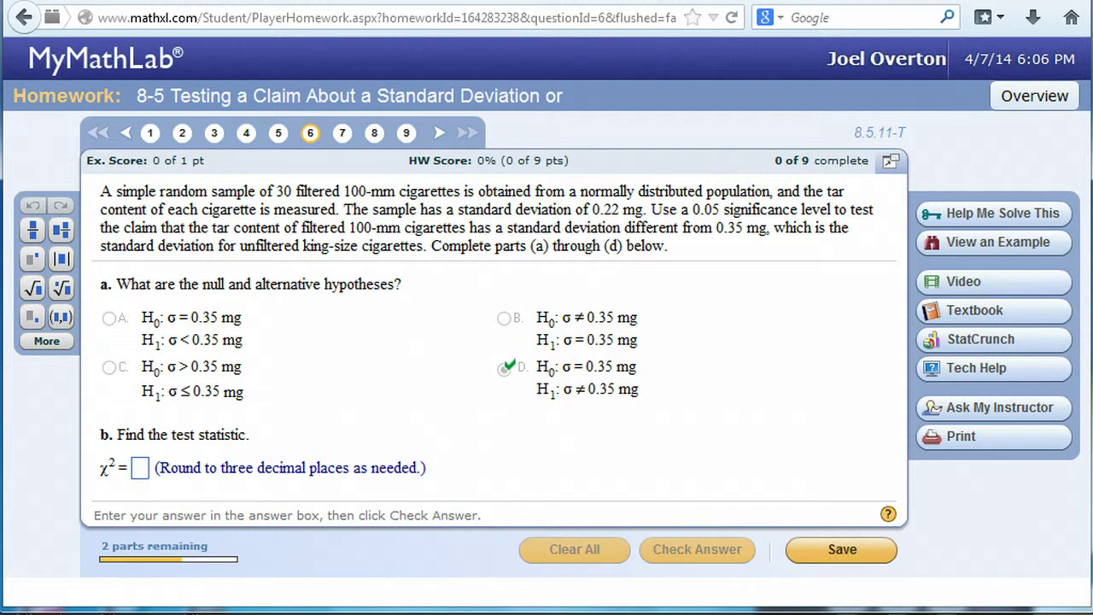
Switch to the calculator, clear its screen, and compute the part b chi-square test statistic as 29*.22²/.35²
key("alt+Tab")
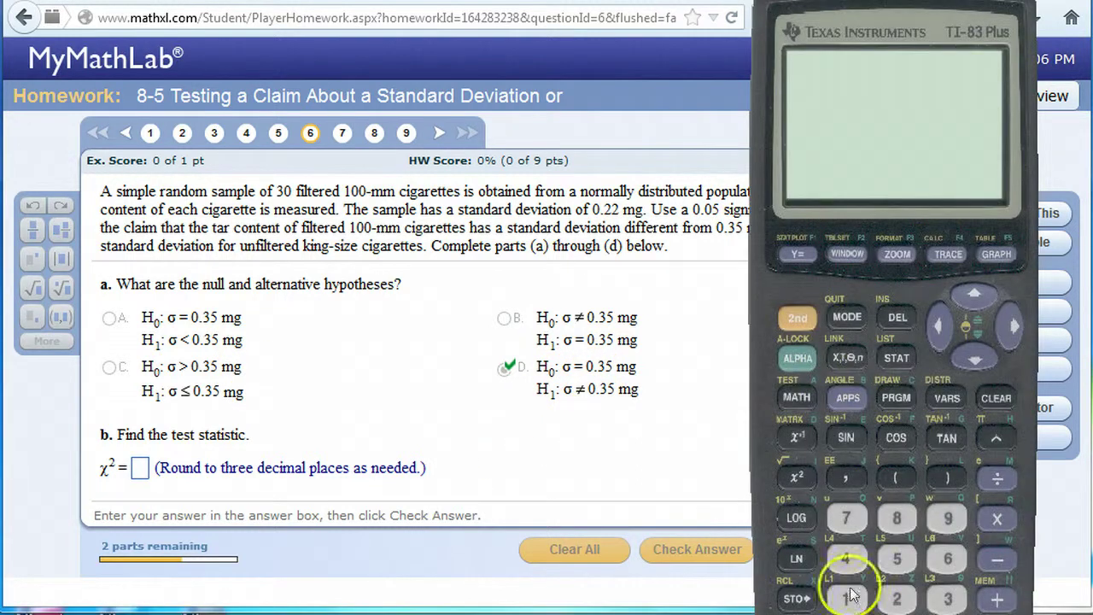
left_click(995, 397)
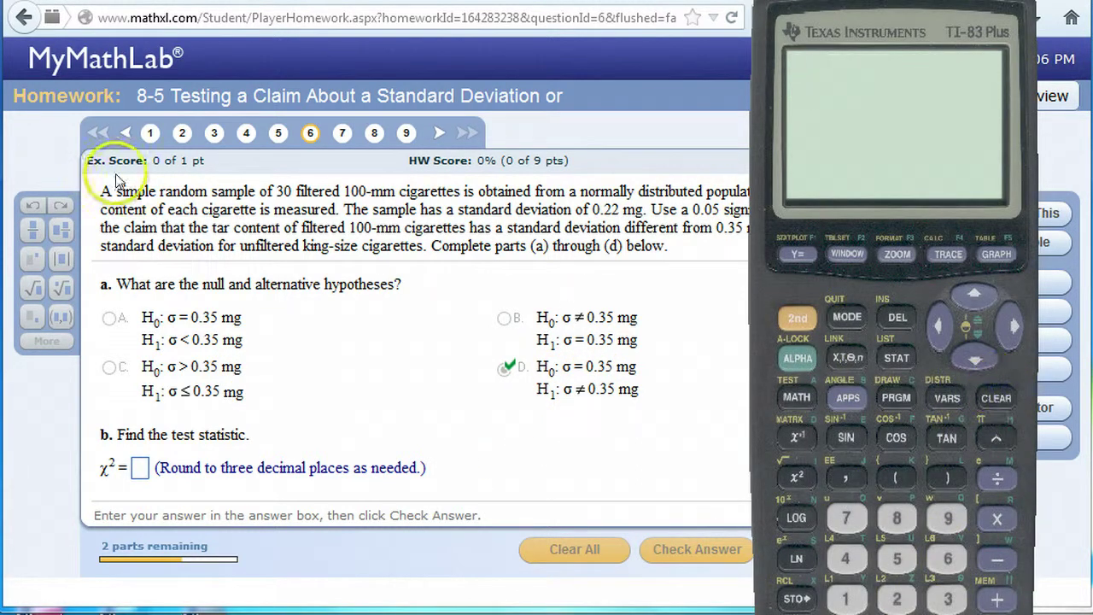
left_click(897, 599)
left_click(939, 516)
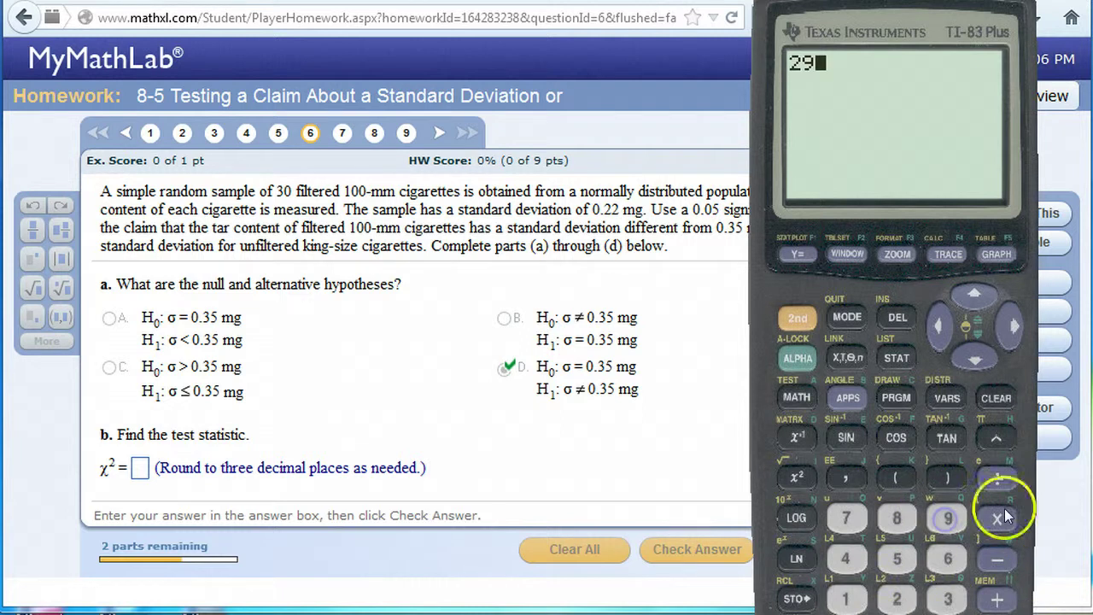
left_click(1004, 514)
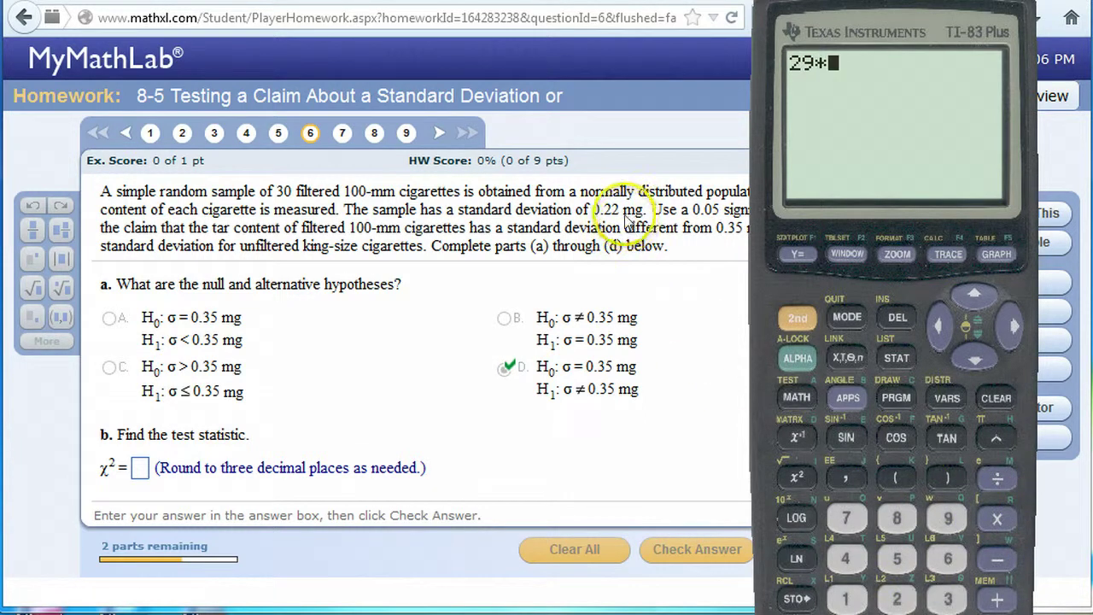
left_click(896, 611)
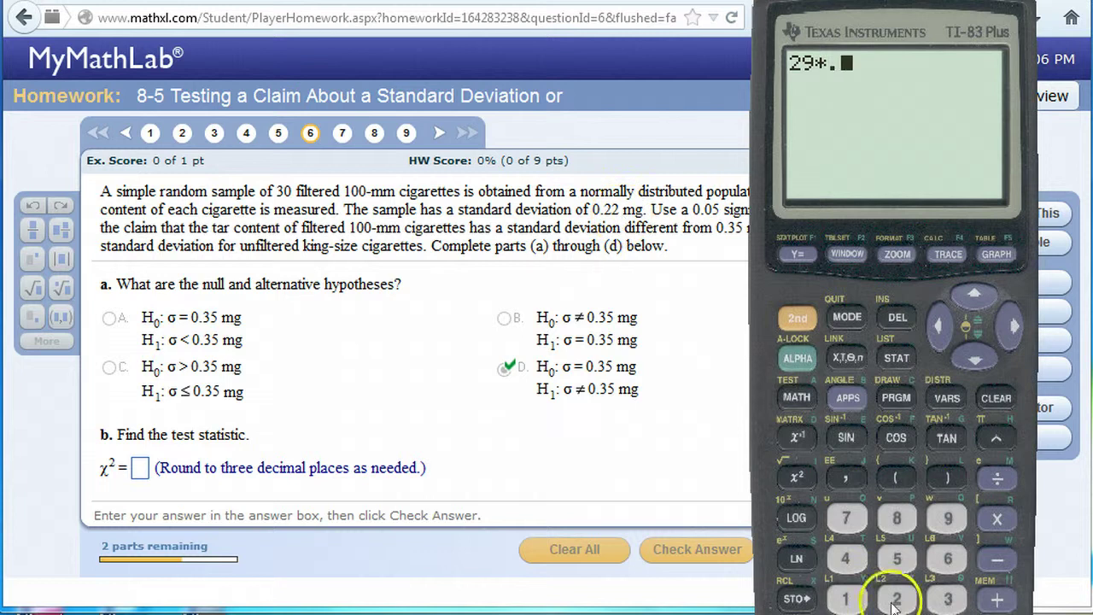
double_click(897, 598)
left_click(810, 488)
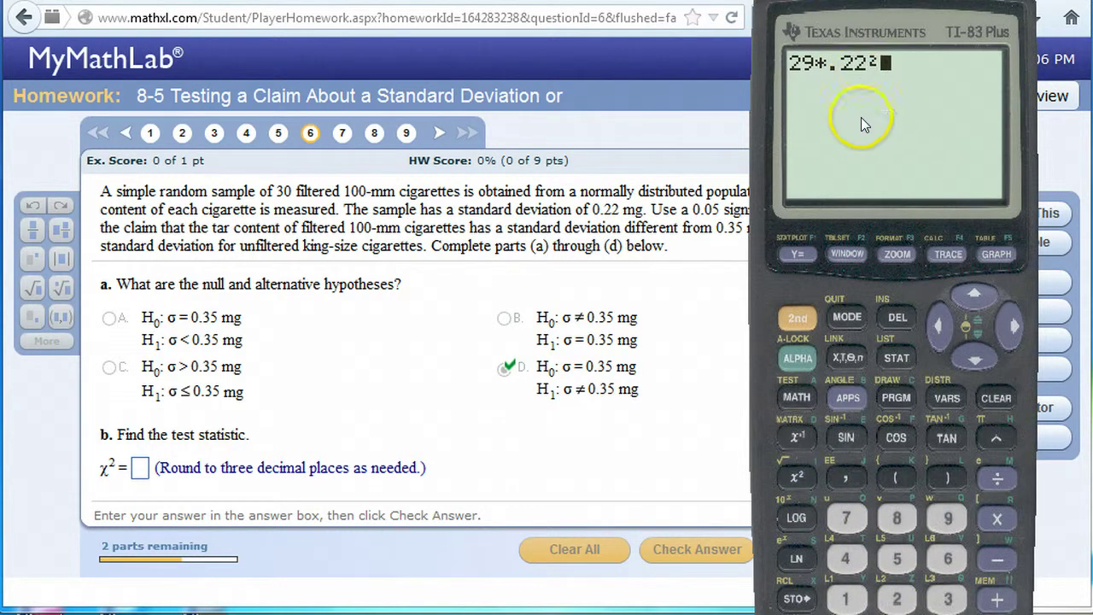
left_click(999, 478)
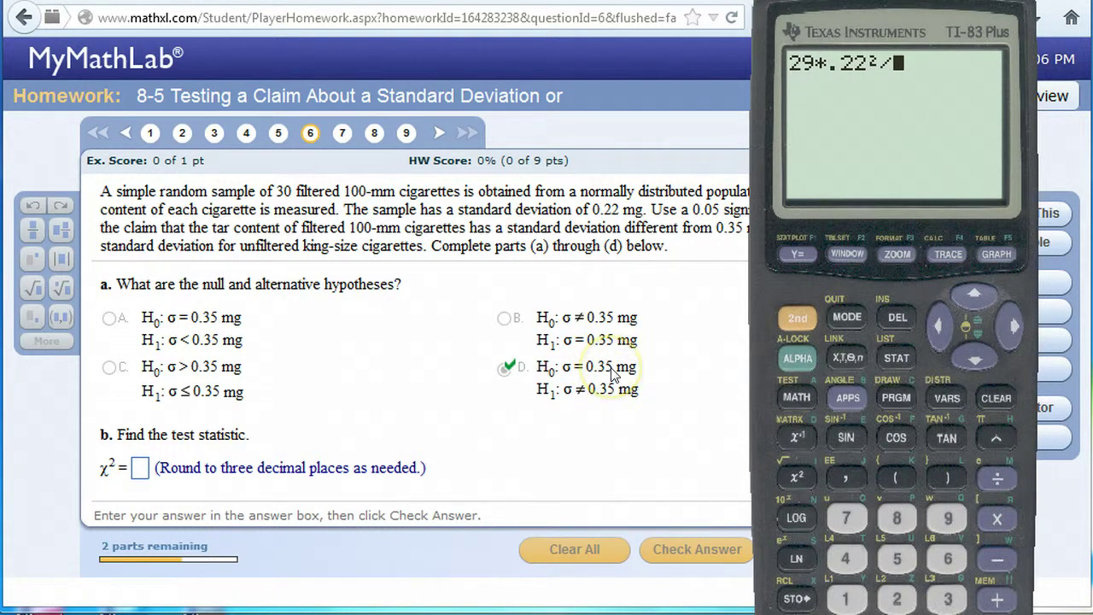
left_click(905, 608)
left_click(944, 597)
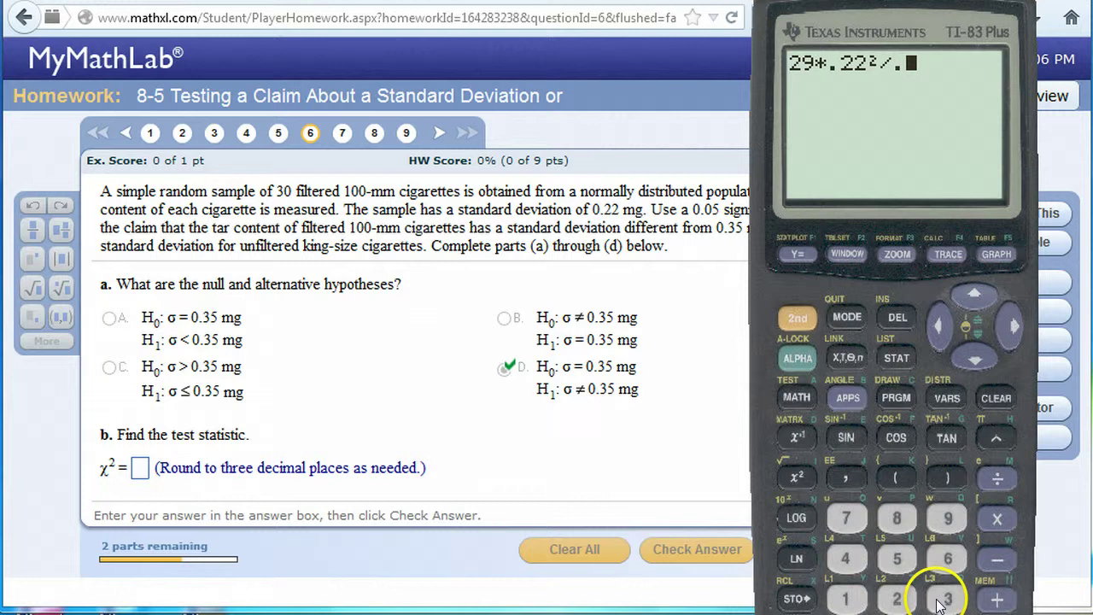
left_click(896, 559)
left_click(795, 476)
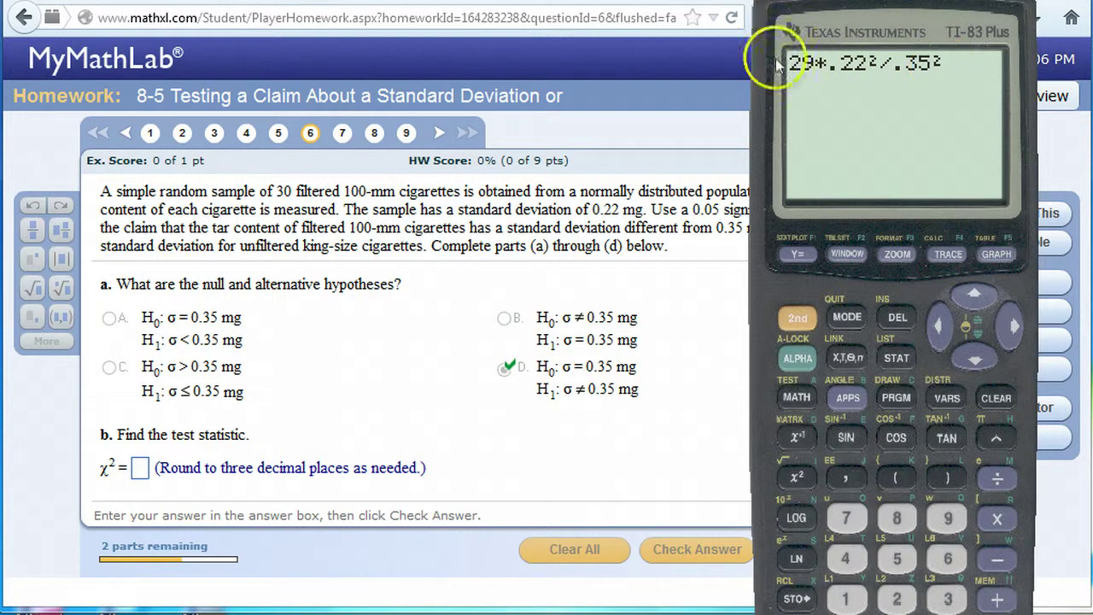
key("Return")
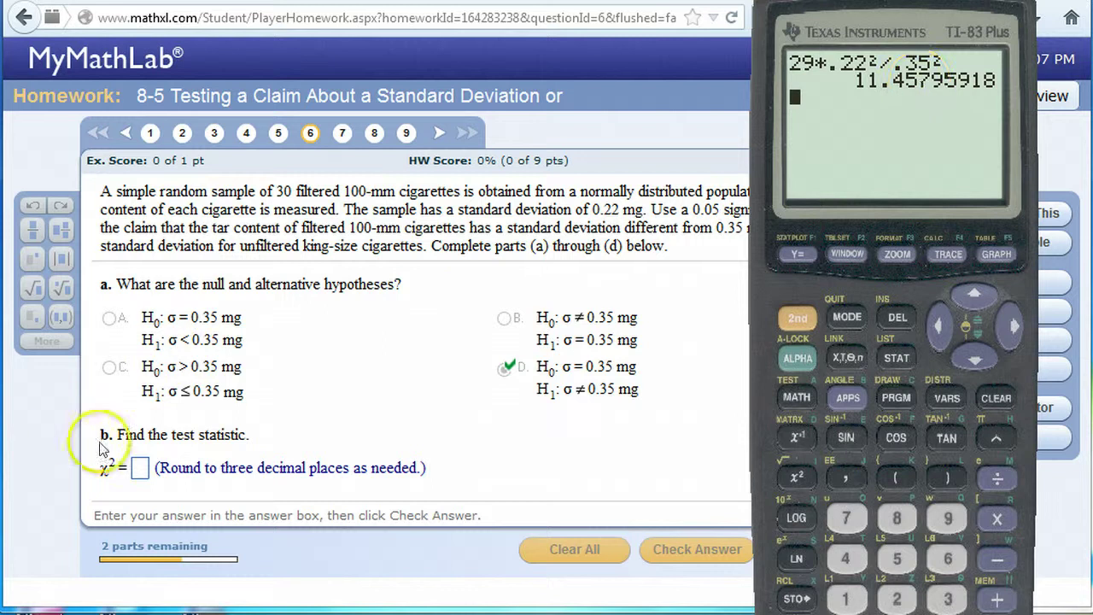
Enter 11.458 as the part b chi-square test statistic and have the answer checked
left_click(140, 468)
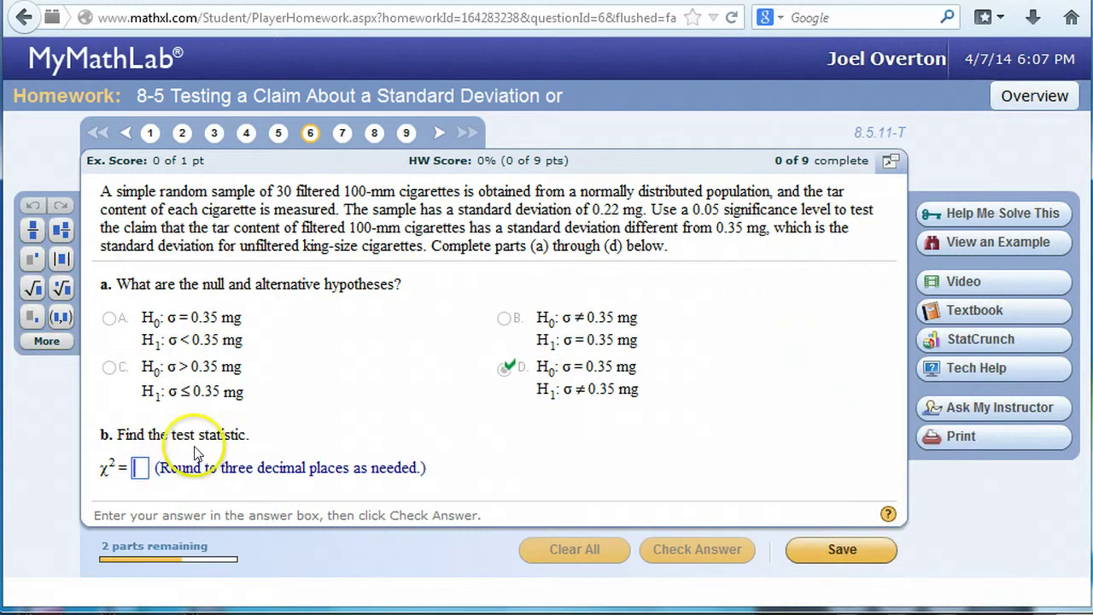
type("11.458")
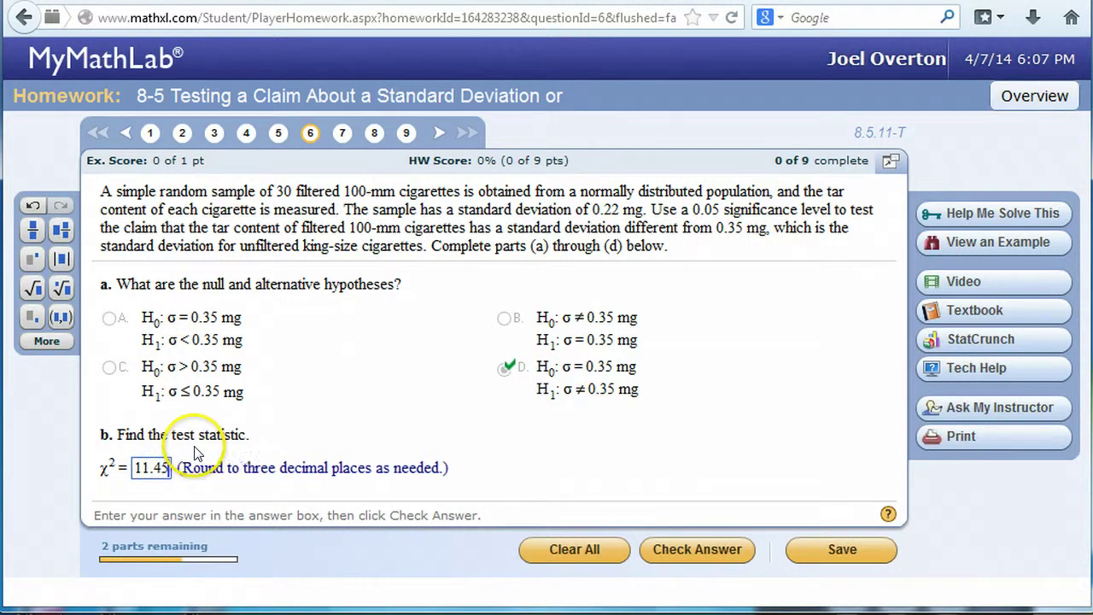
left_click(680, 549)
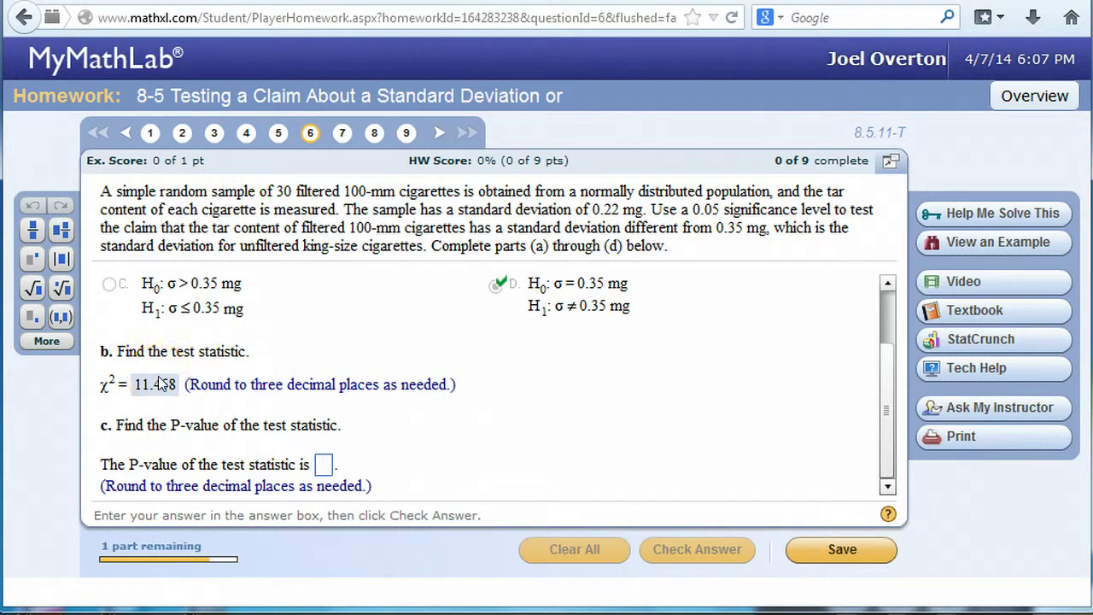
left_click(556, 316)
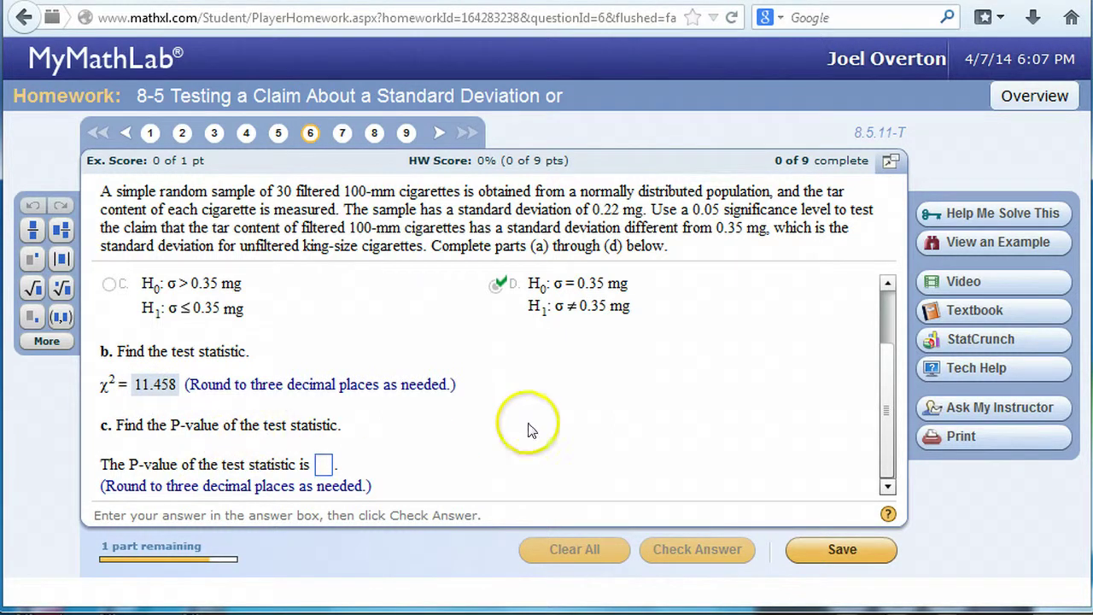
Switch to StatCrunch and open the one-sample variance test with summary data, moving its dialog so that all of it fits in view
left_click(990, 338)
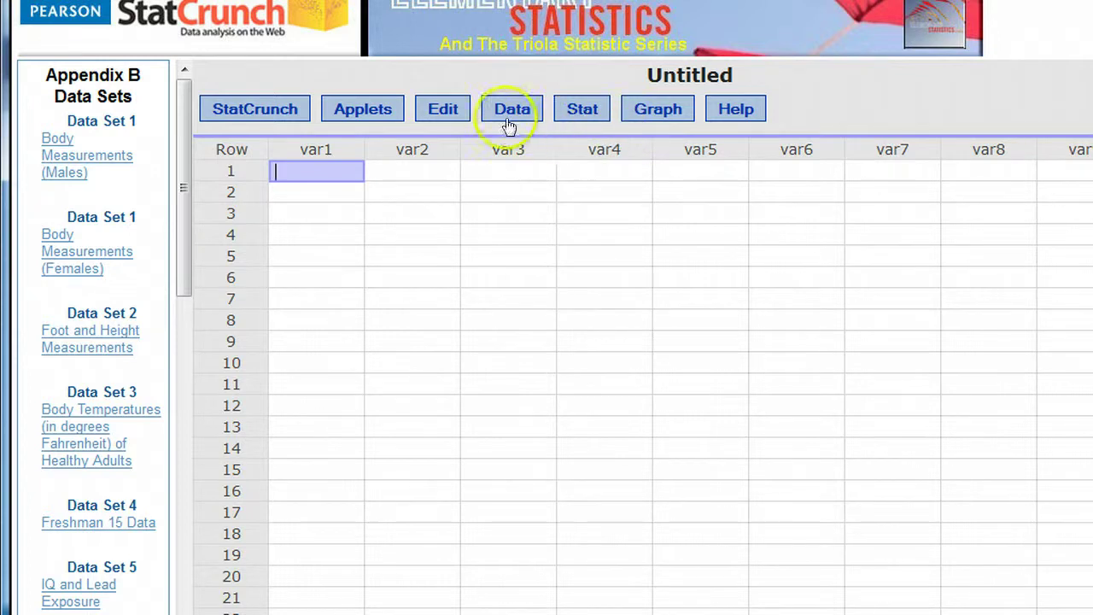
left_click(581, 108)
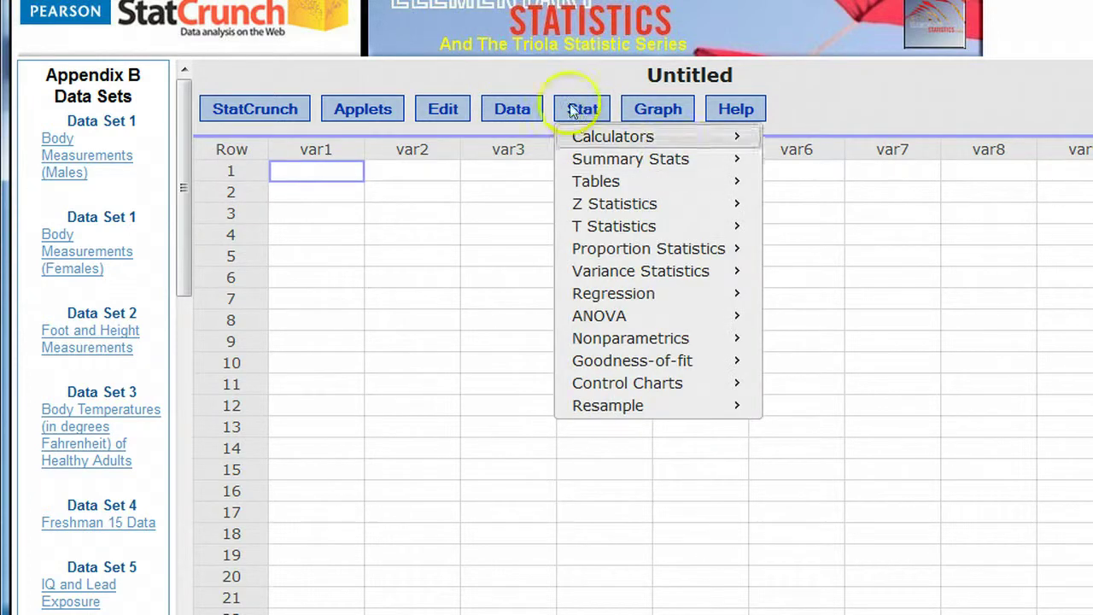
mouse_move(627, 271)
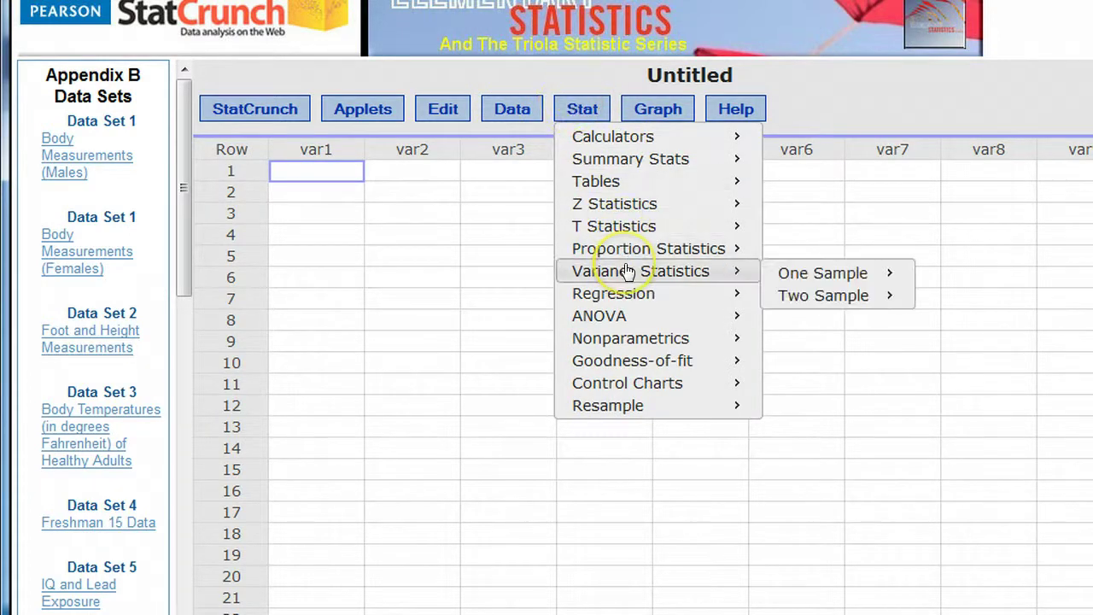
mouse_move(790, 275)
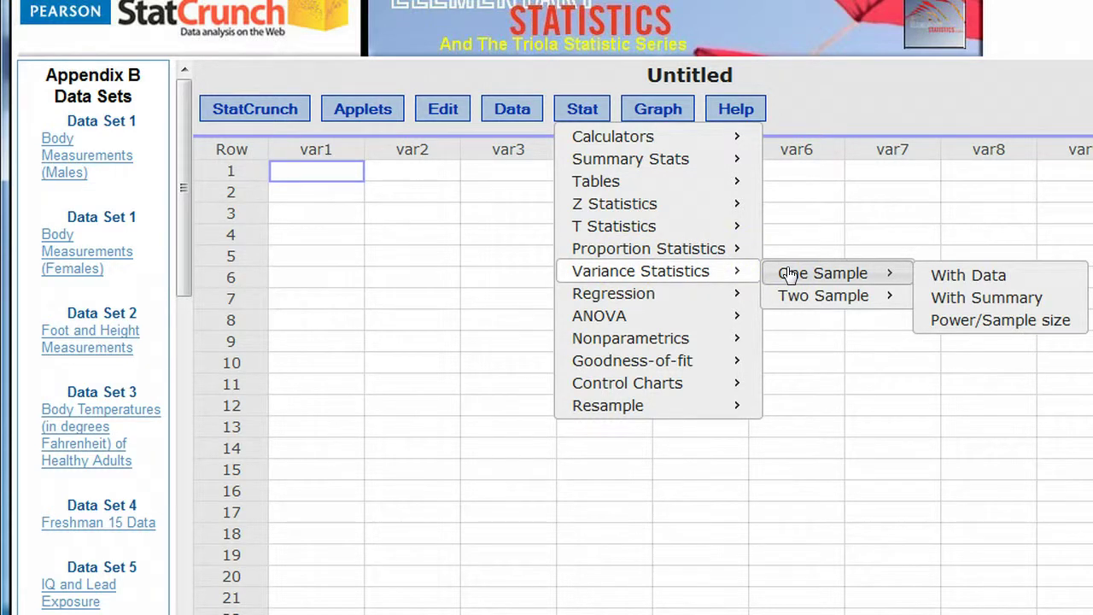
left_click(969, 273)
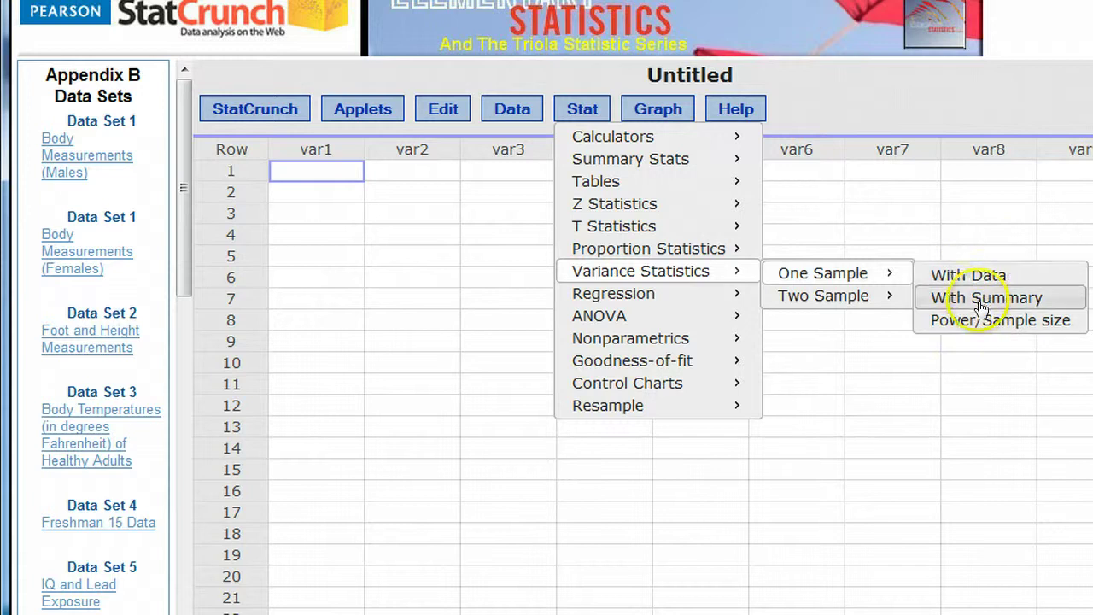
left_click(981, 301)
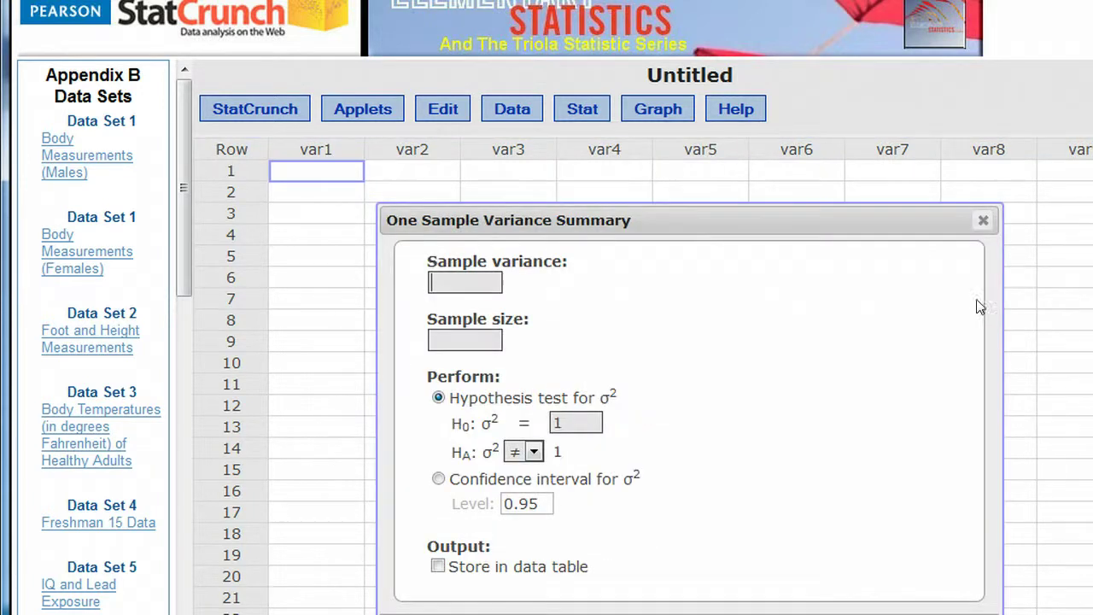
left_click_drag(854, 229, 817, 84)
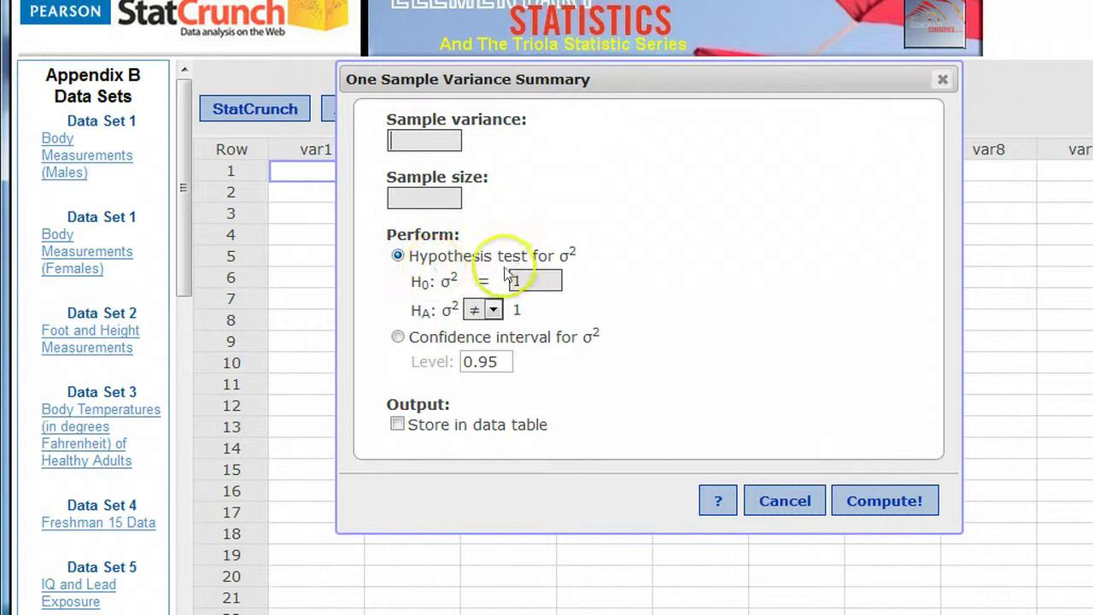
left_click(437, 140)
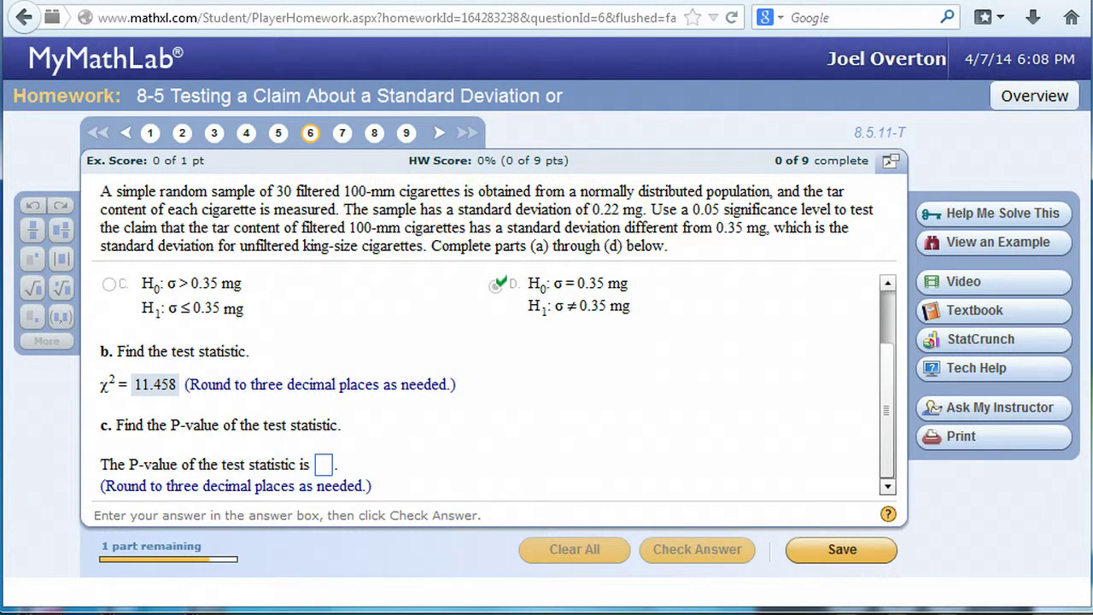
Compute .22² on the calculator, and enter sample variance .0484 and sample size 30 in the StatCrunch variance dialog
key("alt+Tab")
left_click(897, 611)
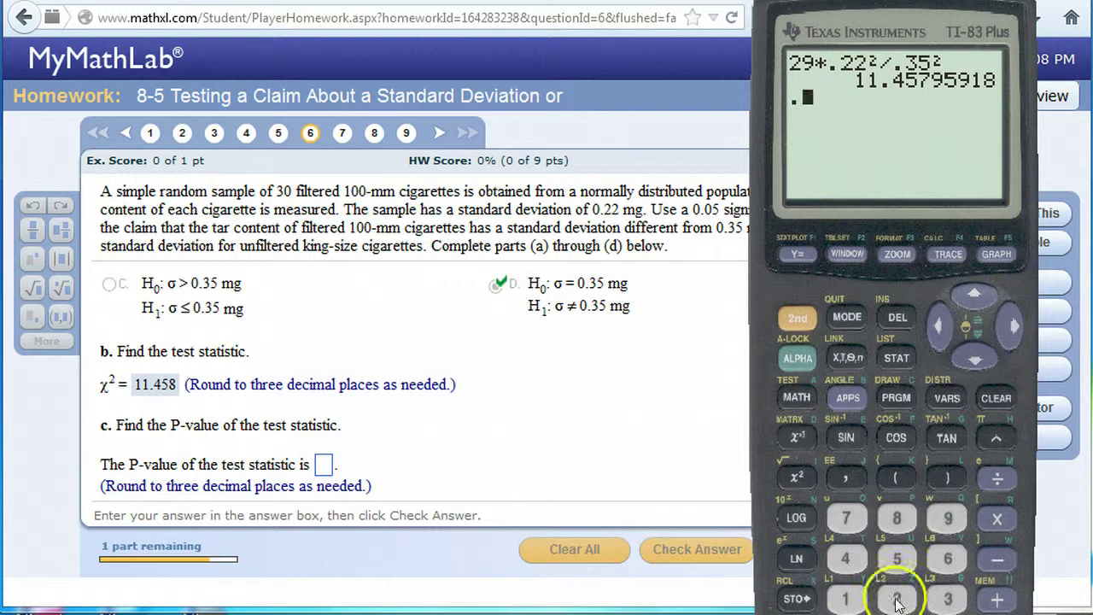
left_click(896, 598)
left_click(897, 597)
left_click(795, 476)
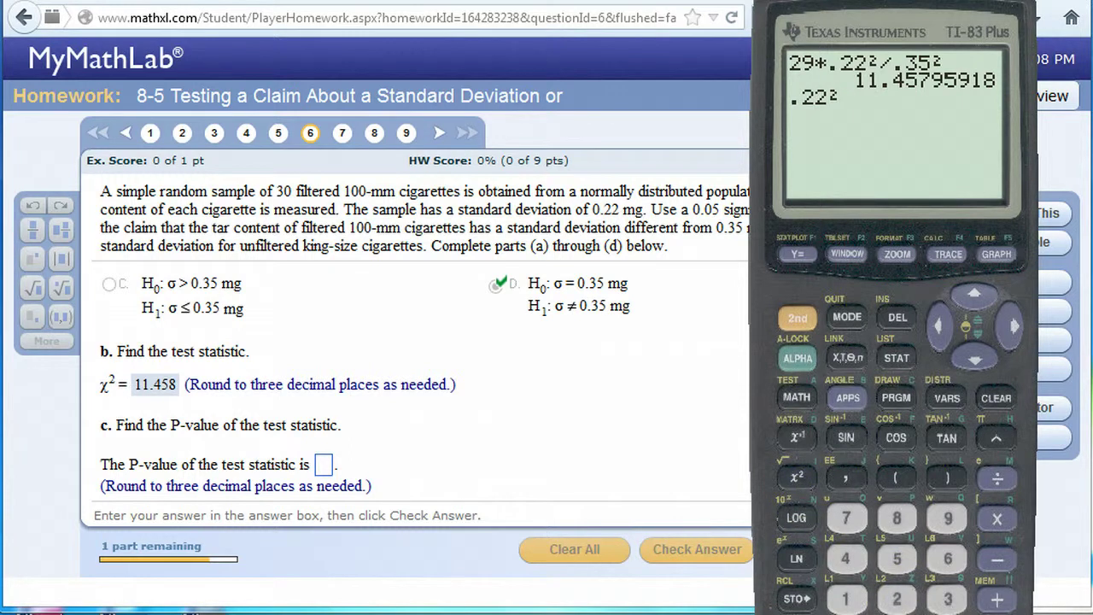
key("Return")
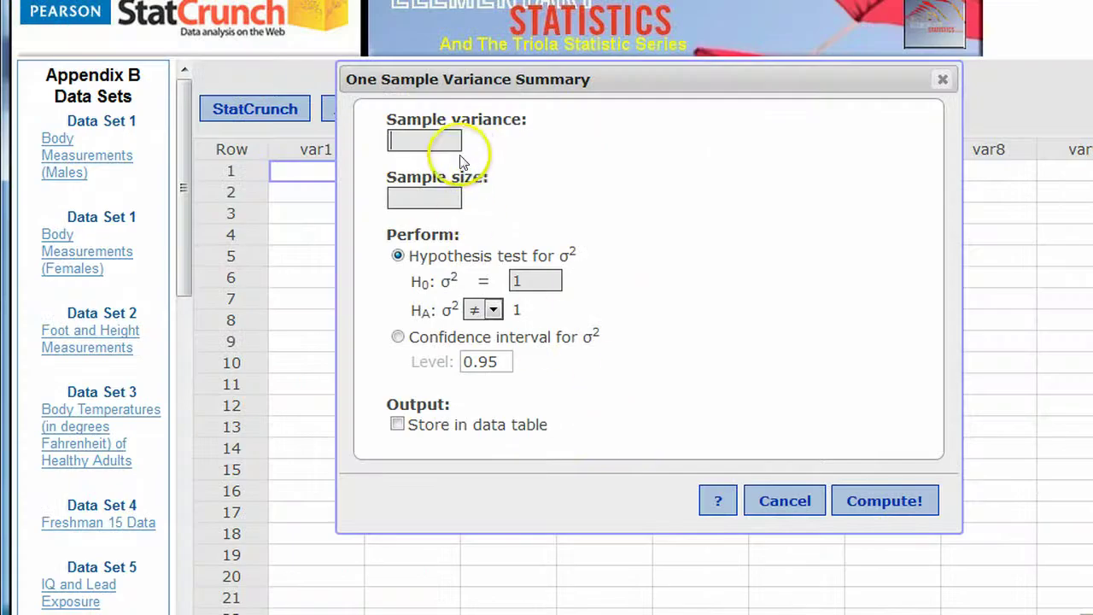
left_click(446, 147)
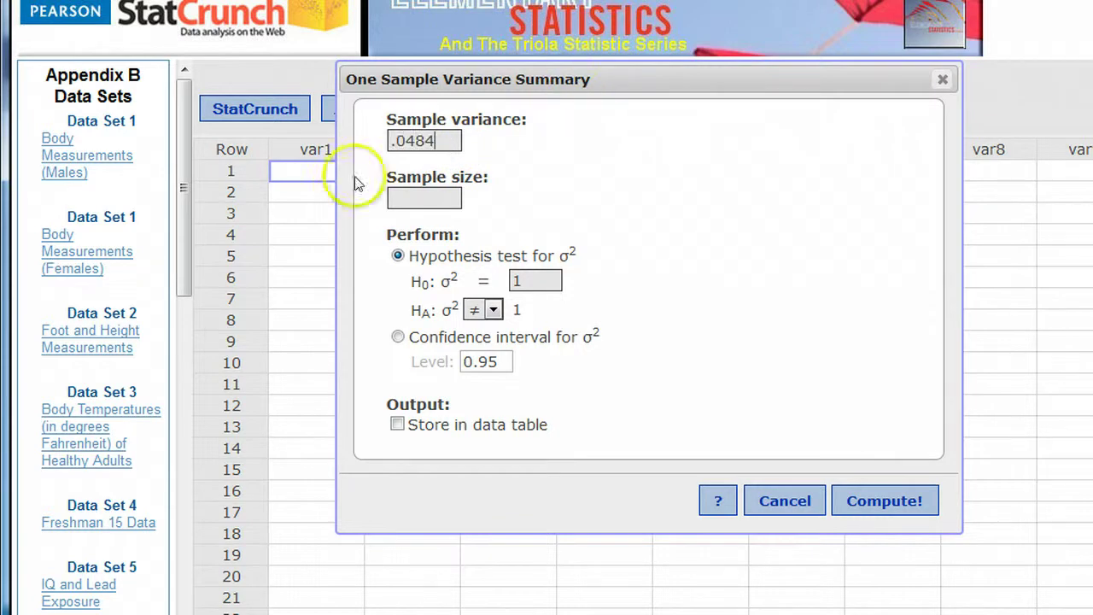
left_click(401, 196)
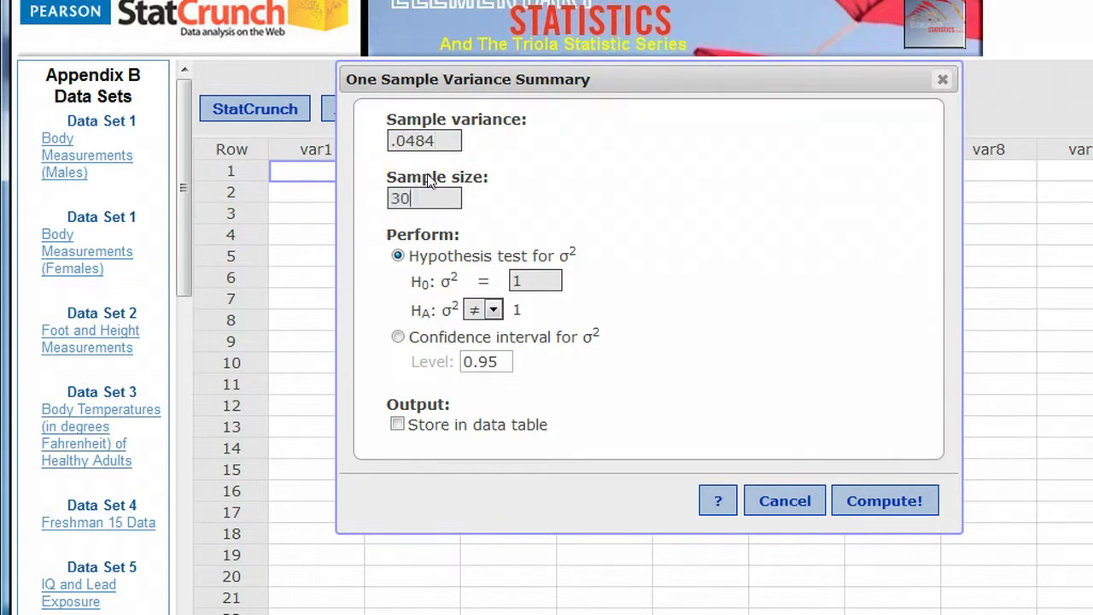
Compute .35² on the calculator and set the null hypothesis variance in the StatCrunch dialog to .1225
left_click_drag(555, 283, 474, 280)
left_click(464, 529)
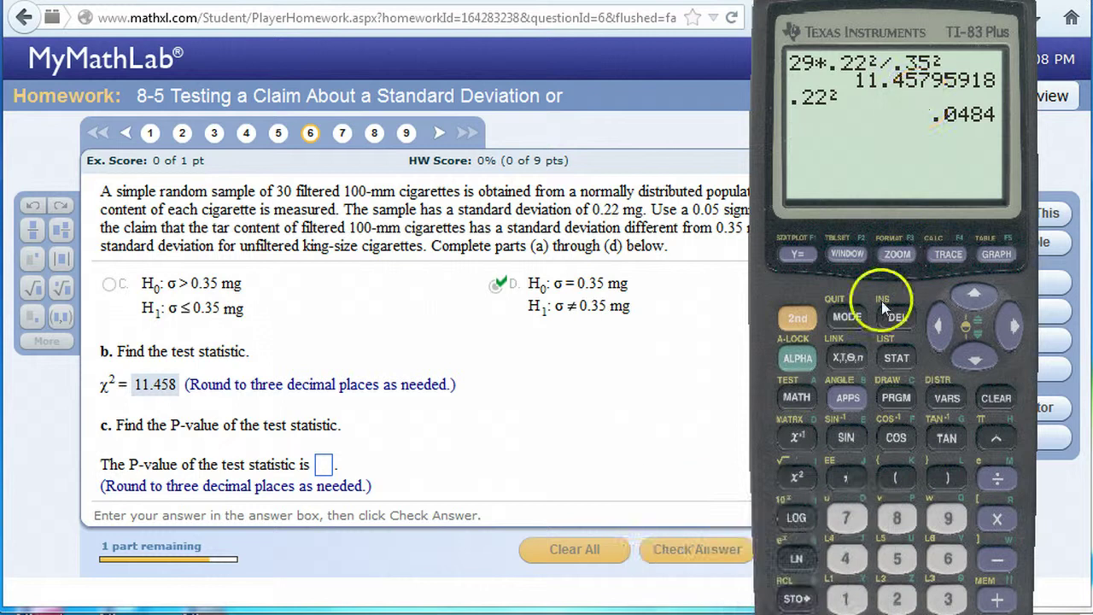
type(".35")
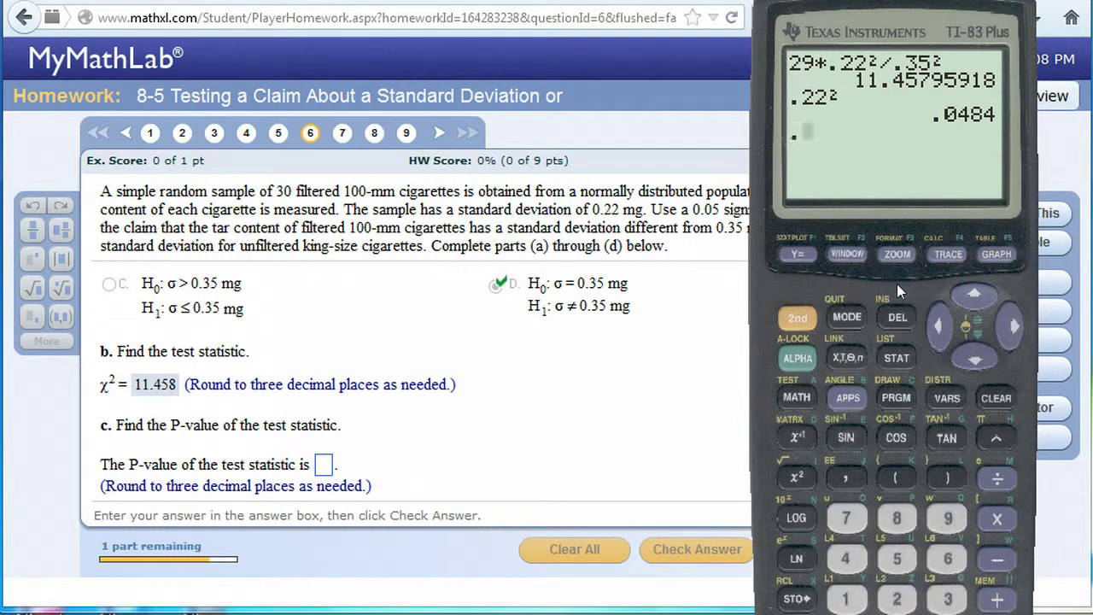
left_click(796, 476)
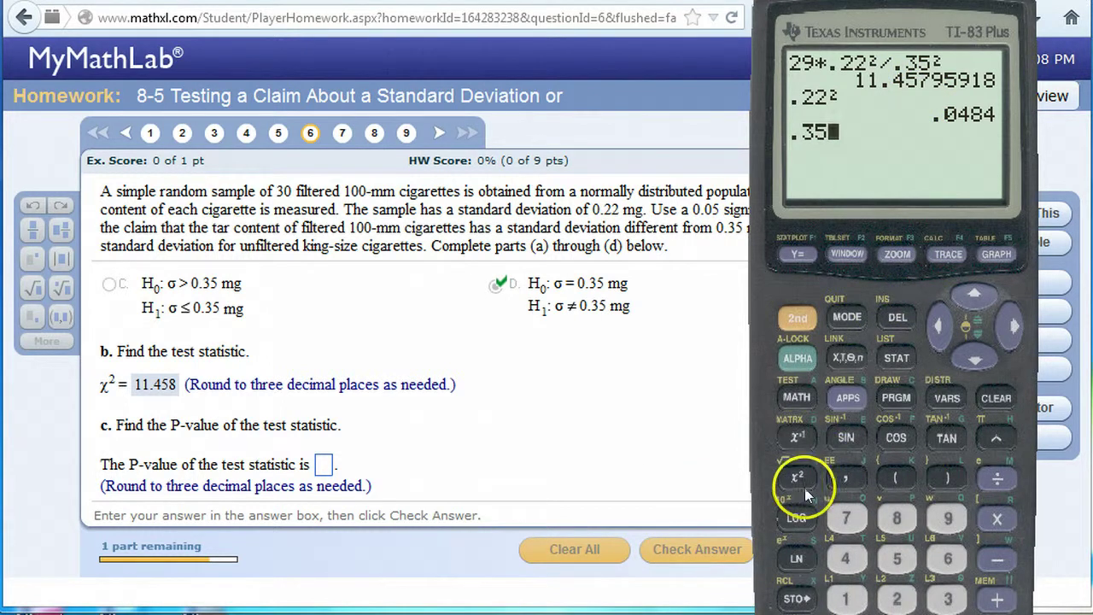
key("Return")
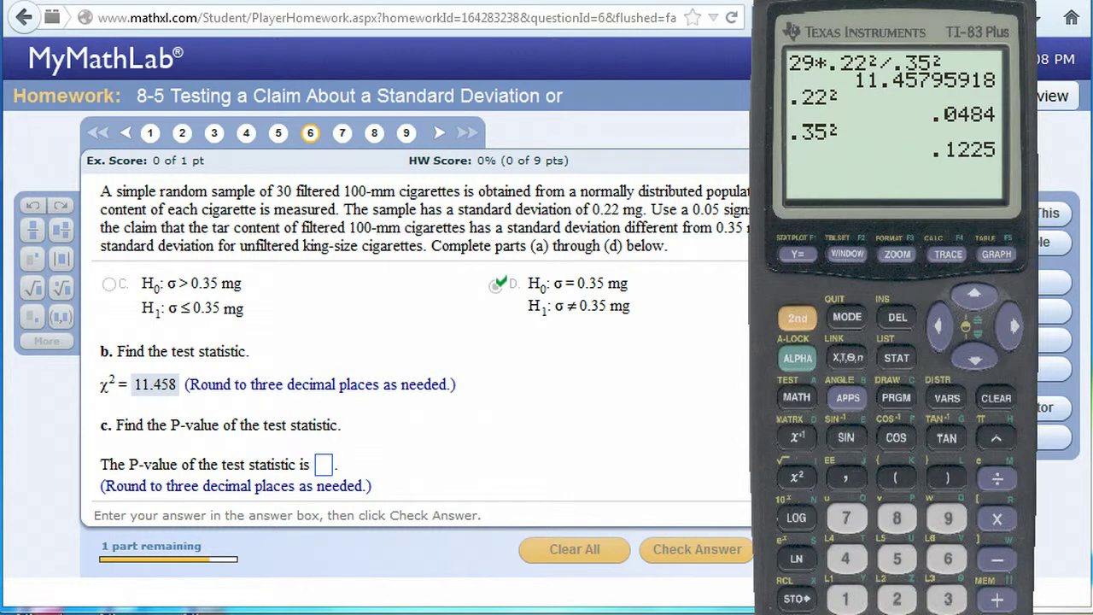
mouse_move(394, 609)
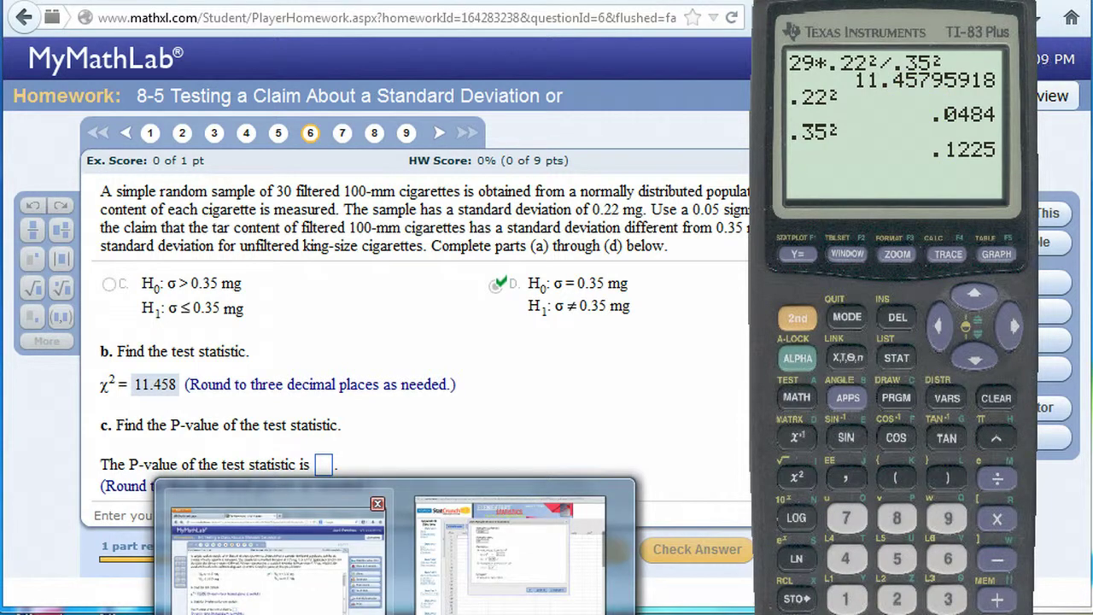
left_click(510, 555)
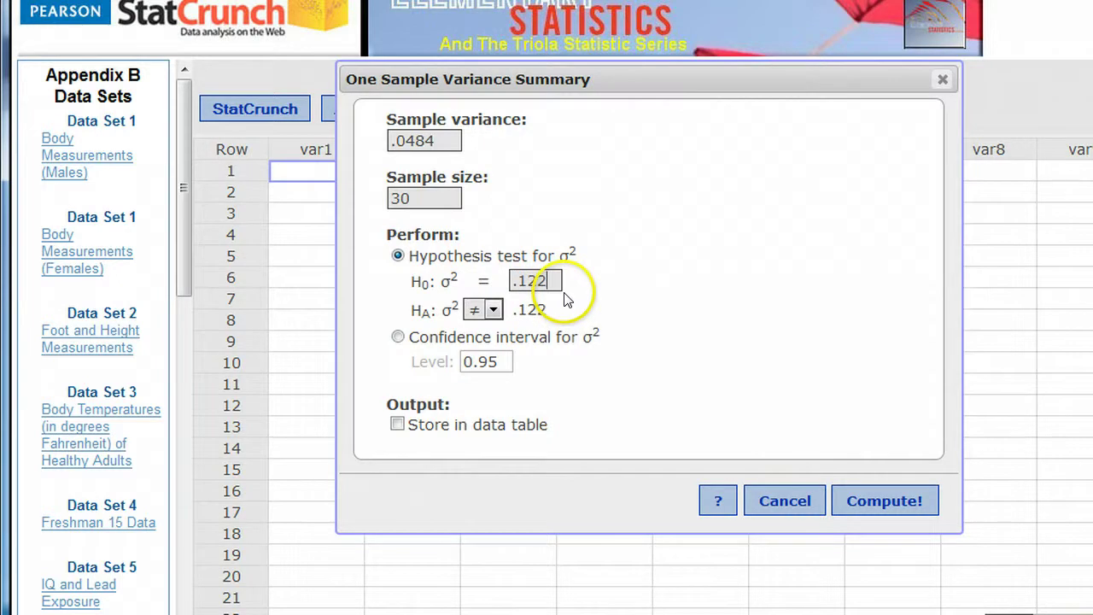
left_click(538, 280)
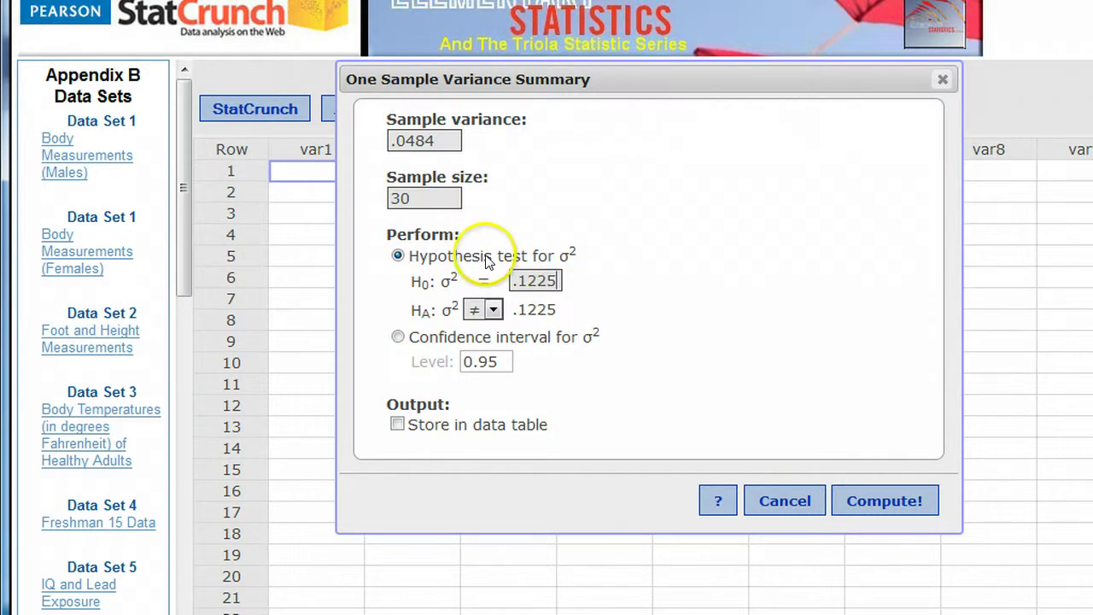
Compare the ≠ alternative with the homework's part a hypotheses, and compute the variance hypothesis test in StatCrunch
left_click(459, 321)
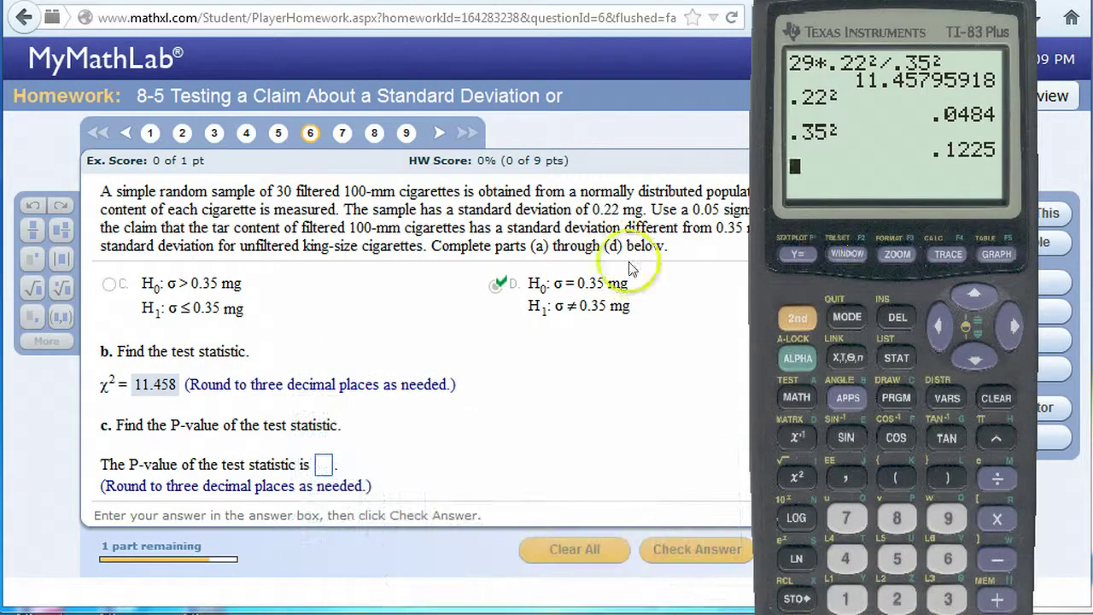
left_click(523, 288)
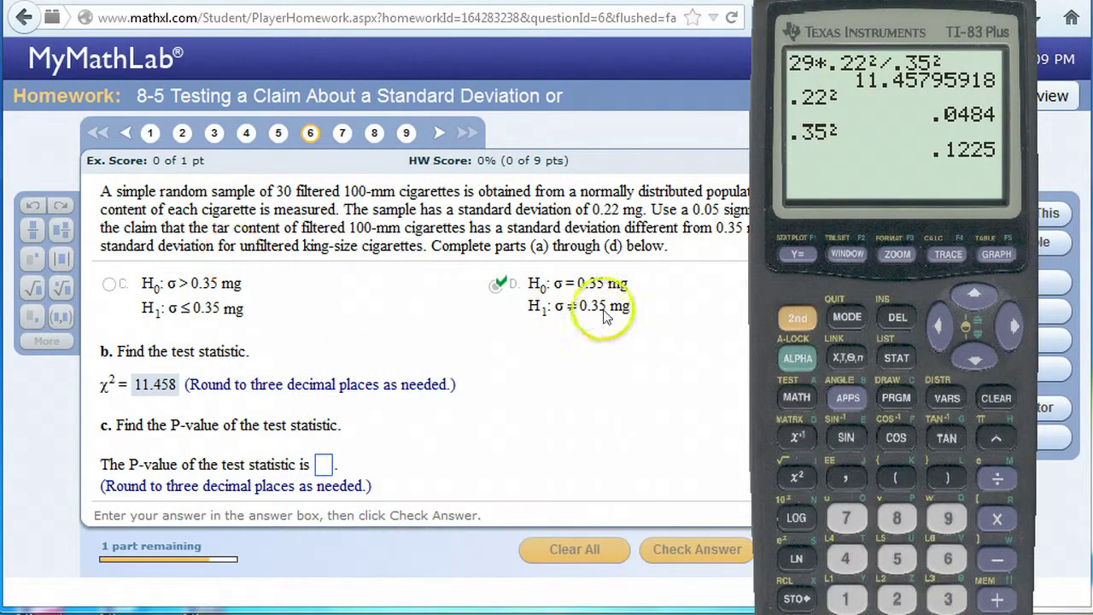
mouse_move(396, 611)
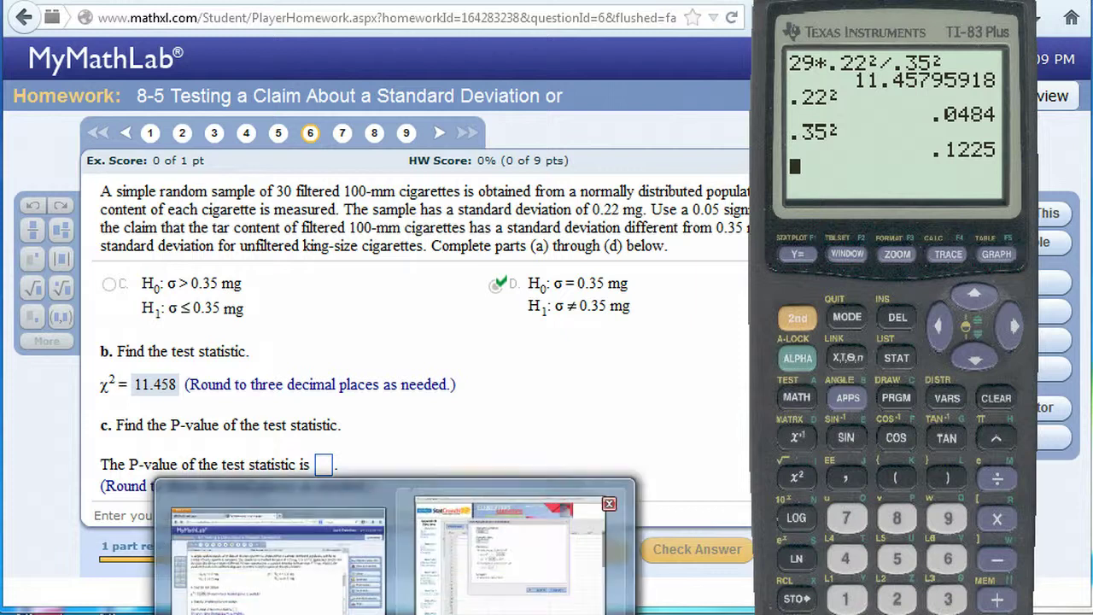
left_click(519, 597)
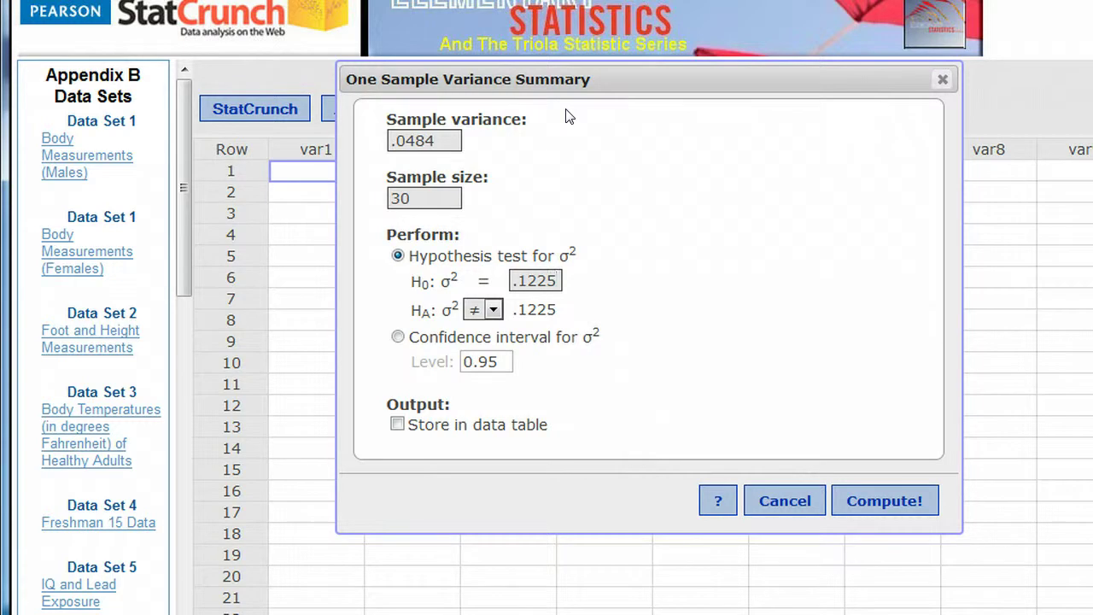
left_click(875, 509)
left_click_drag(951, 214, 546, 174)
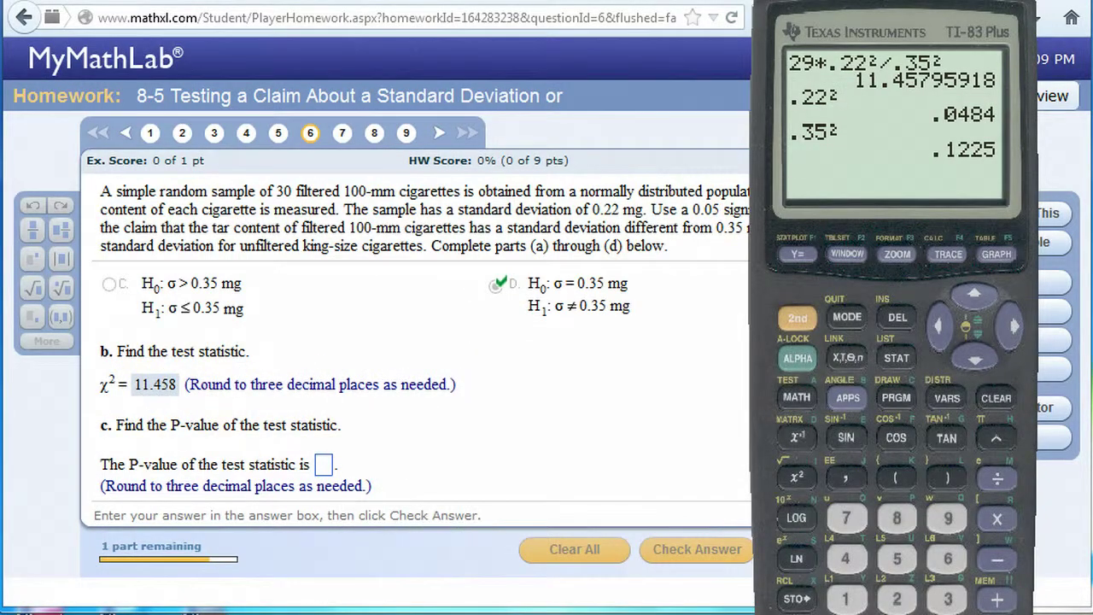
Return to the MyMathLab homework, enter .003 as the part c P-value, and have the answer checked
left_click(281, 555)
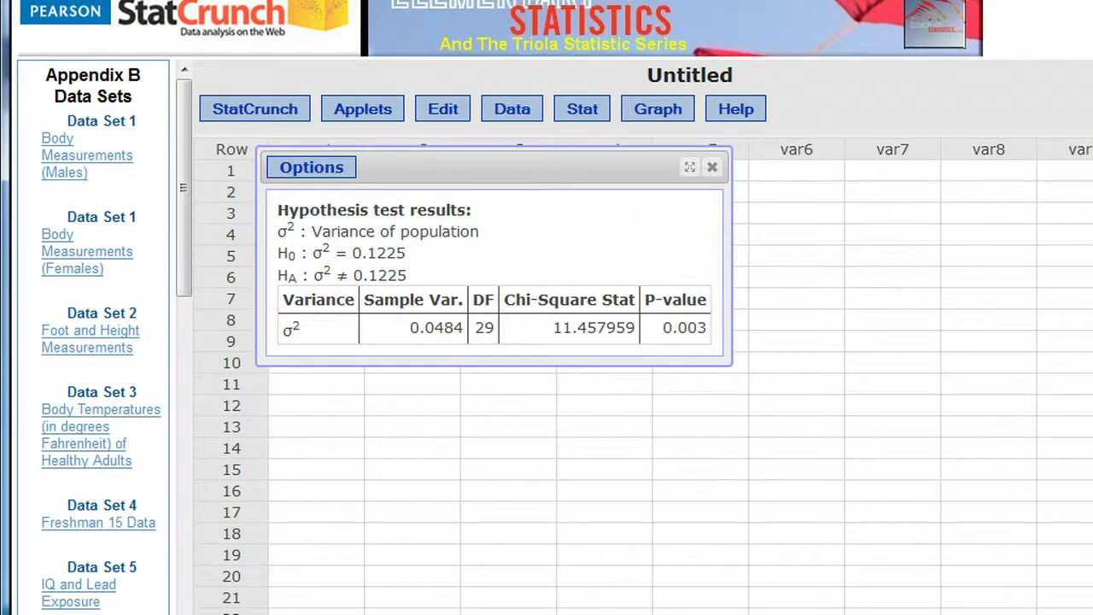
left_click(281, 555)
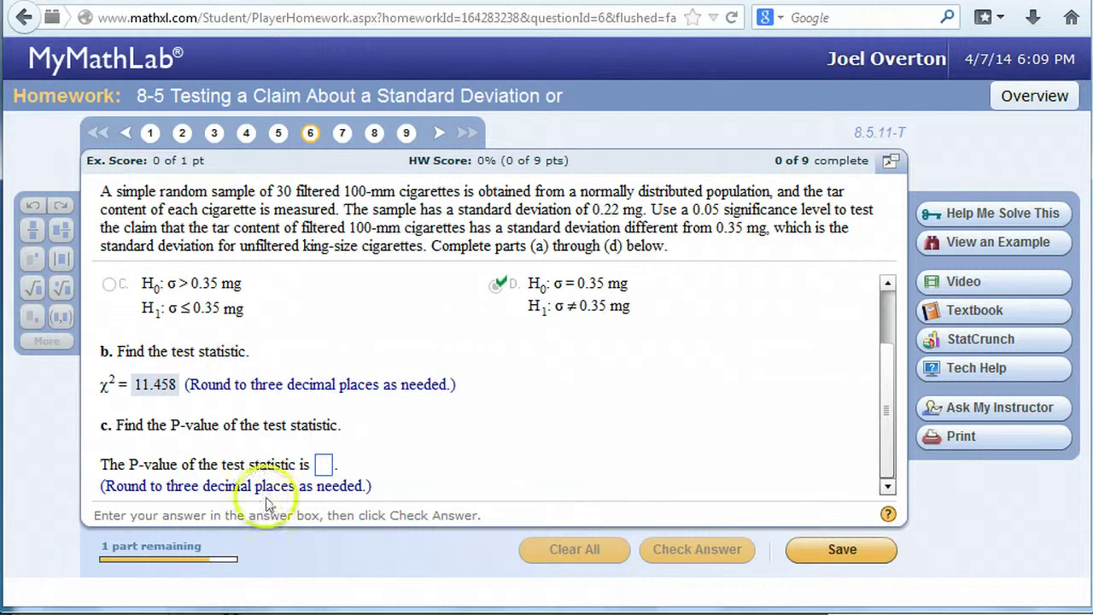
left_click(325, 463)
left_click(939, 391)
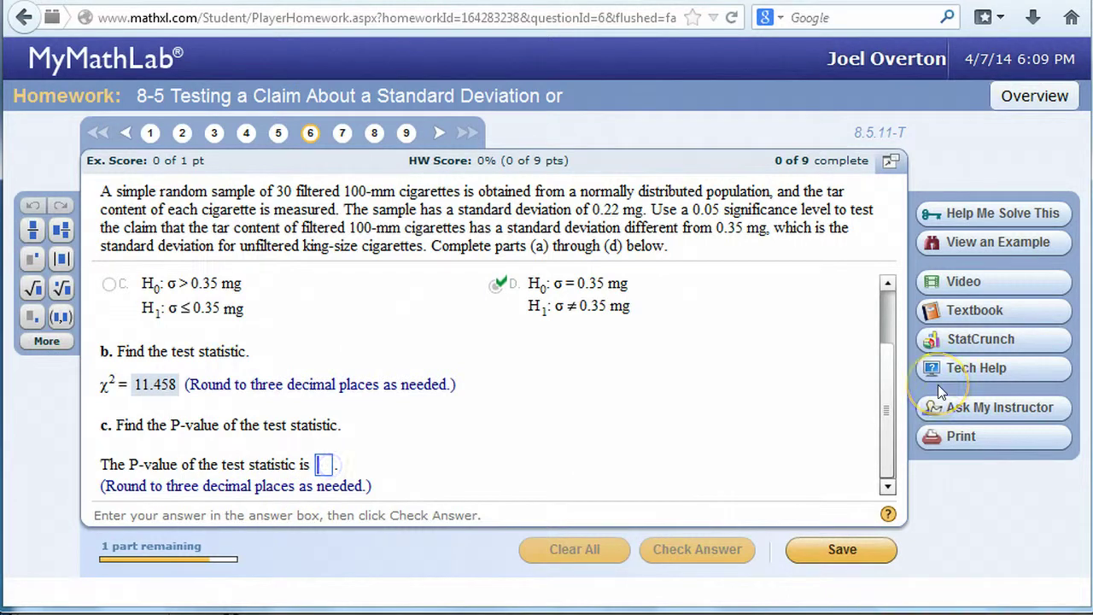
left_click(939, 391)
type(".003")
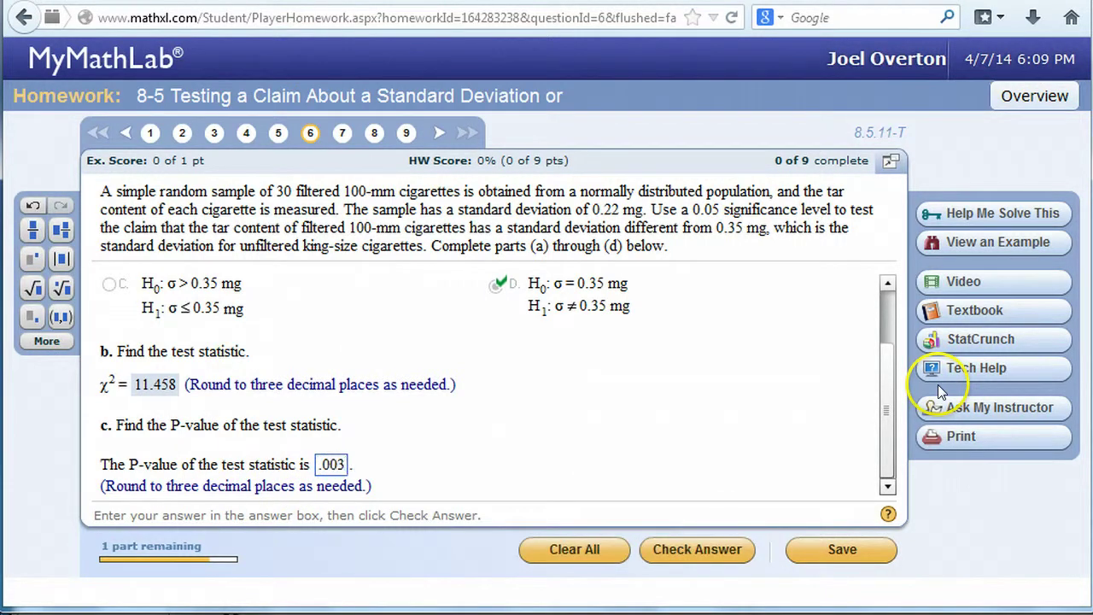
left_click(715, 548)
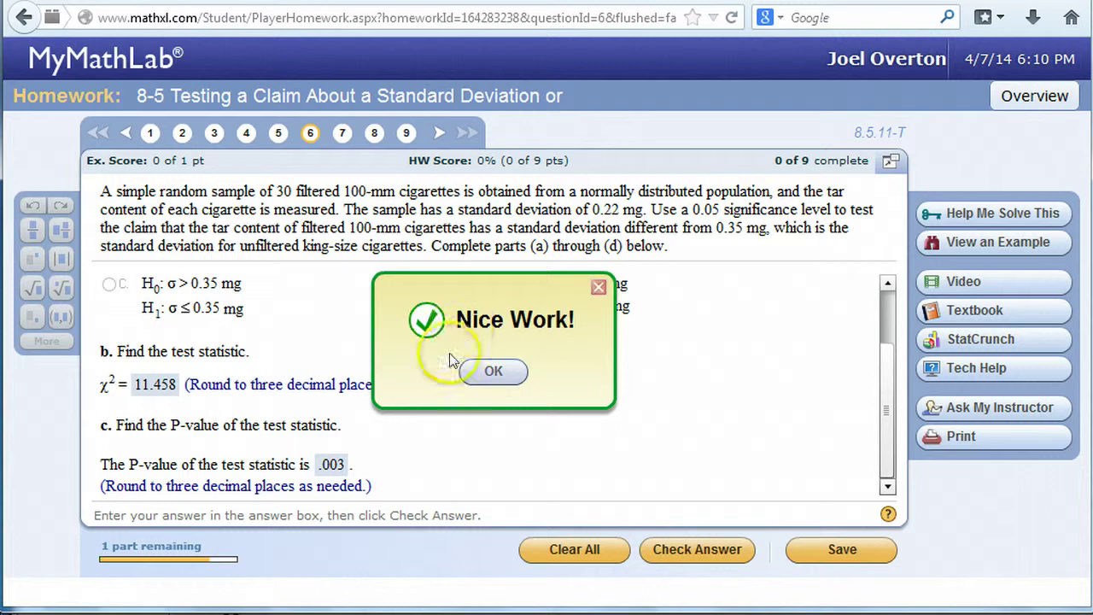
left_click(491, 370)
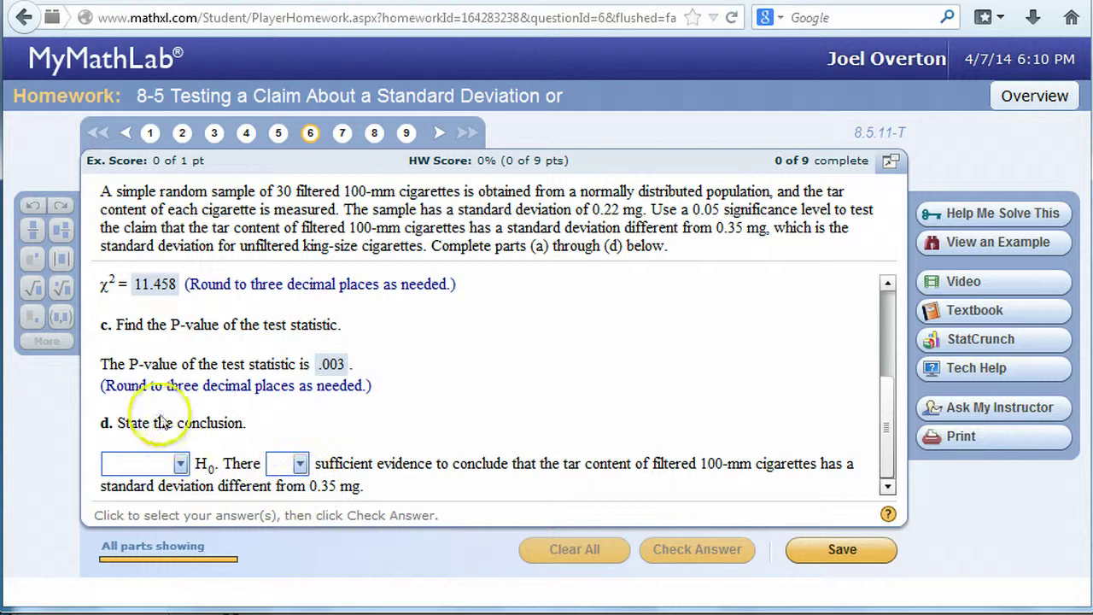
Complete the part d conclusion with "Reject" for H0 and "is" for the sufficient evidence statement
left_click(178, 463)
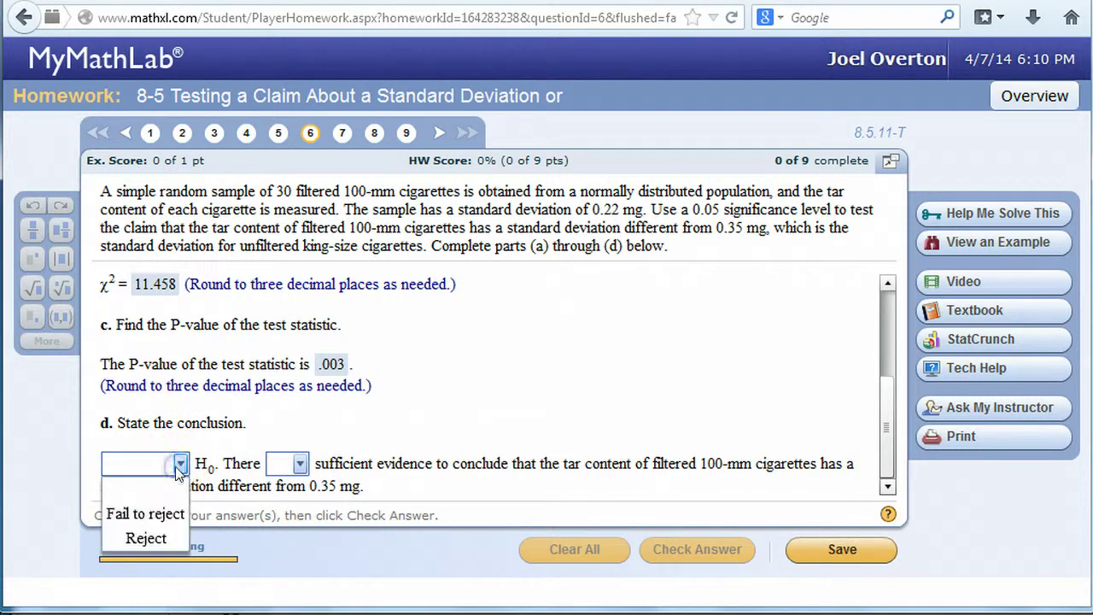
left_click(152, 536)
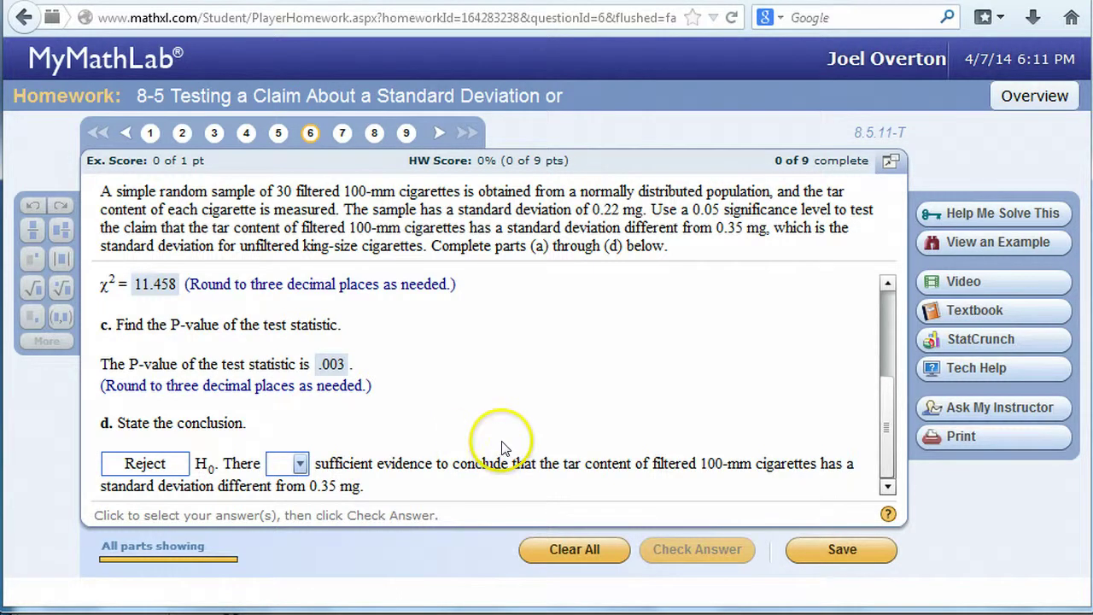
left_click(300, 464)
left_click(295, 534)
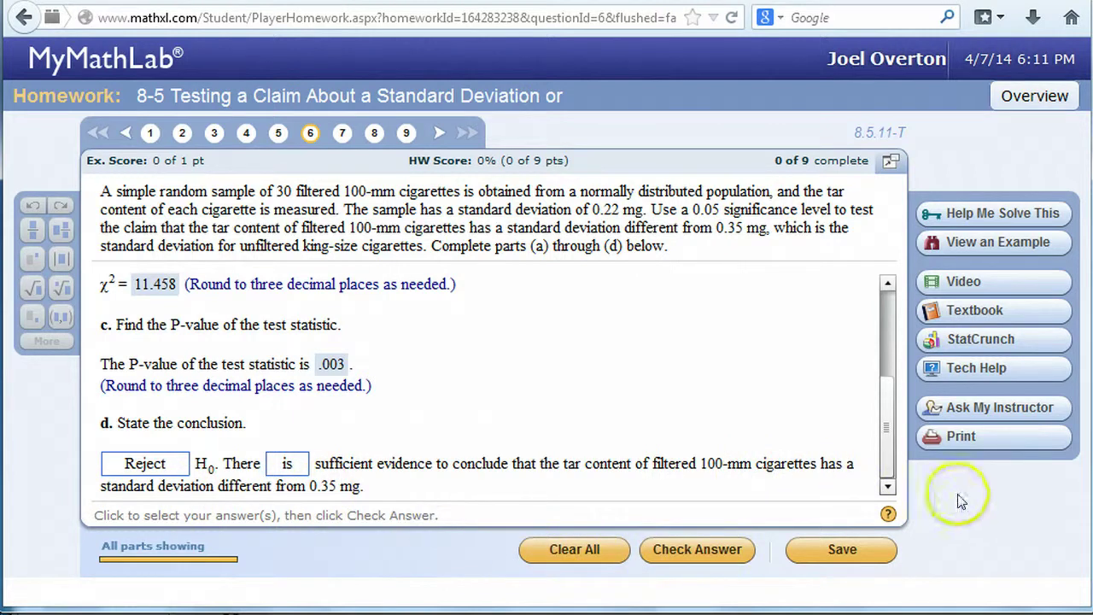
Have the part d answer checked, dismiss the feedback message, and save the homework
left_click(708, 551)
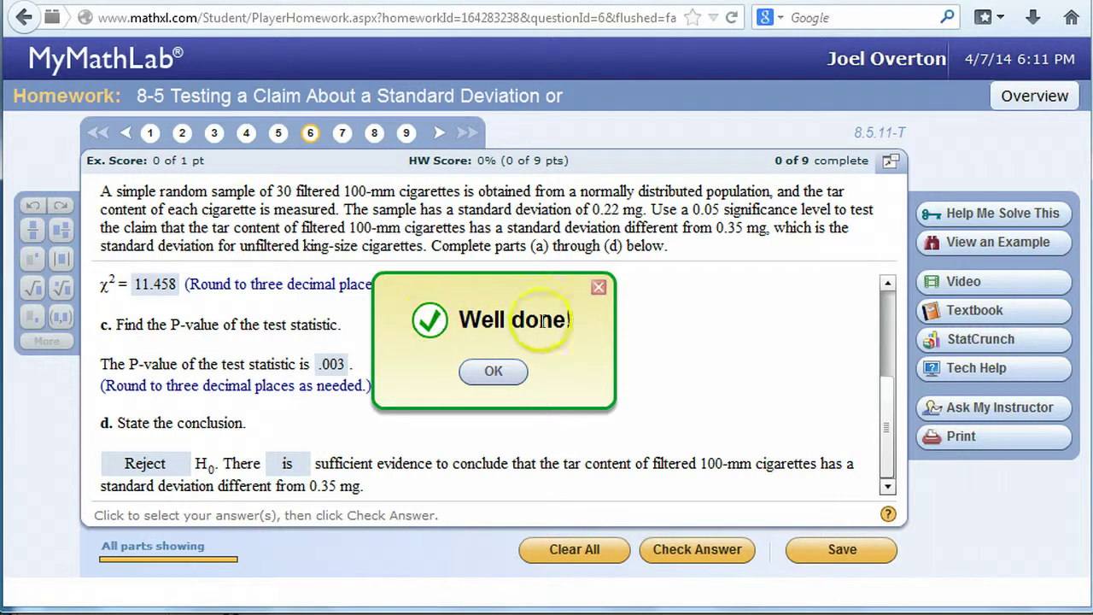
left_click(503, 386)
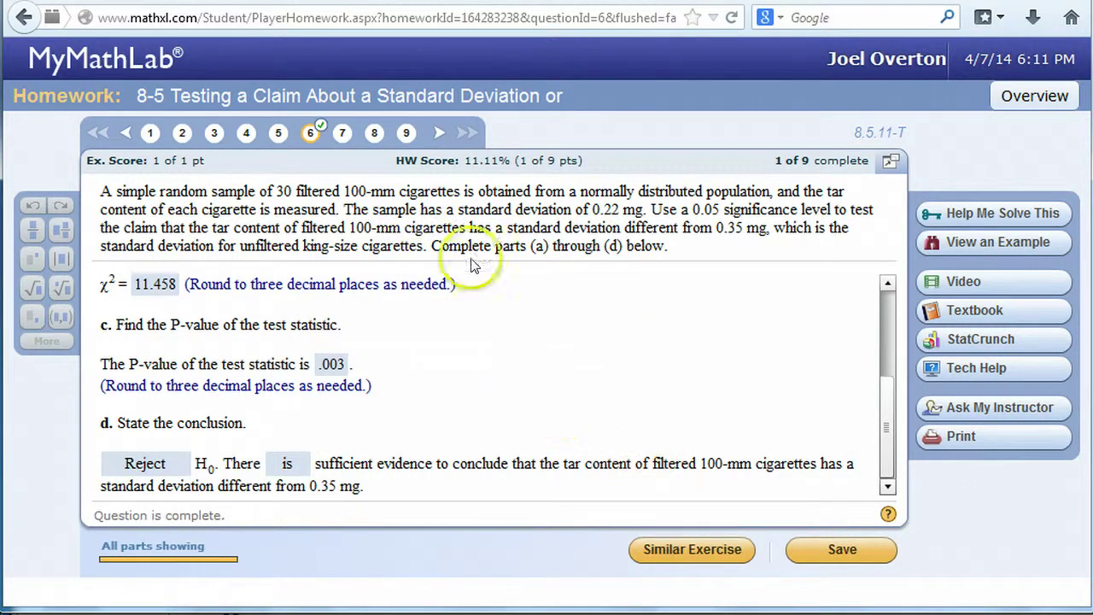
left_click(802, 549)
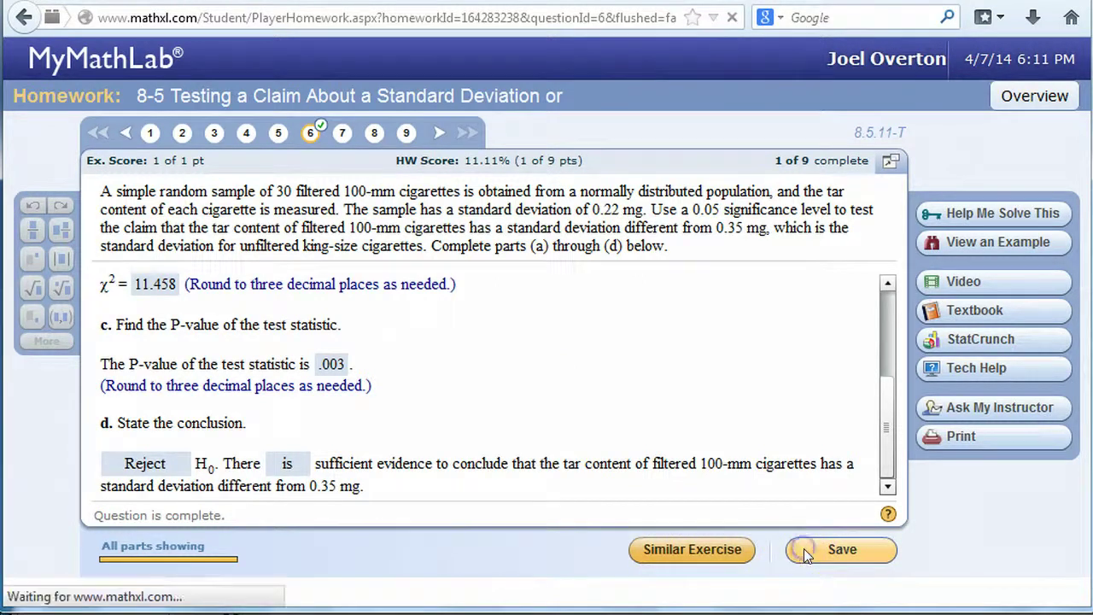